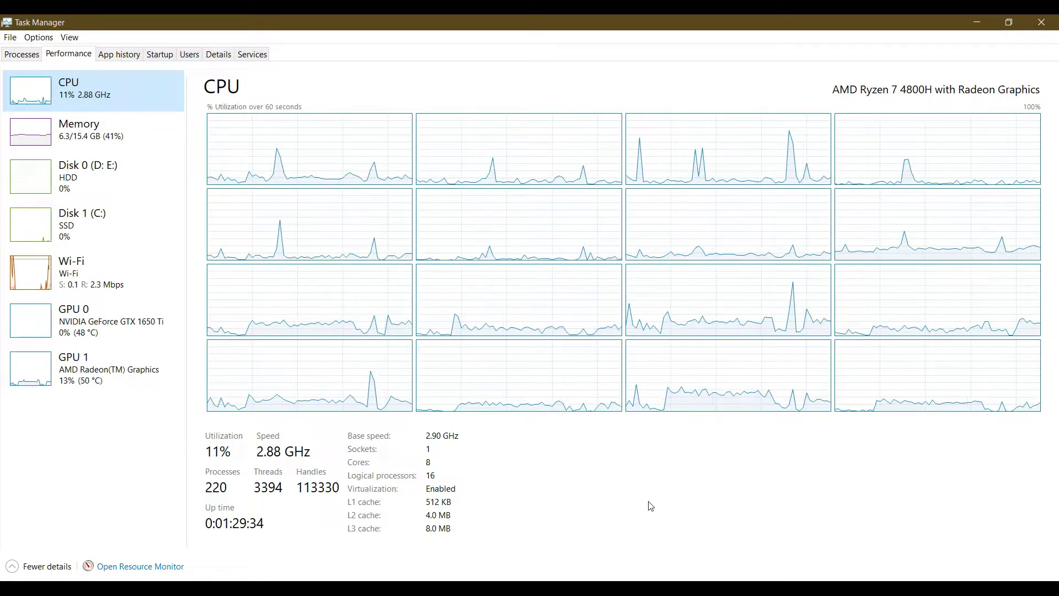
Check the RamDisk (R:) drive in File Explorer and view the Memory performance details in Task Manager.
{"action": "key", "text": "alt+Tab"}
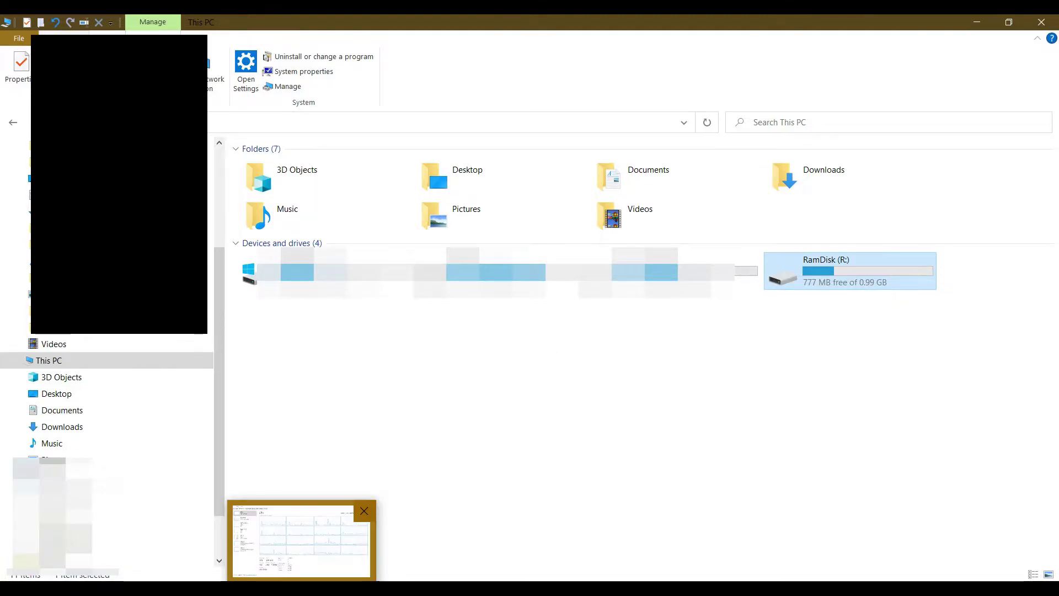
{"action": "left_click", "coordinate": [356, 571]}
{"action": "left_click", "coordinate": [131, 145]}
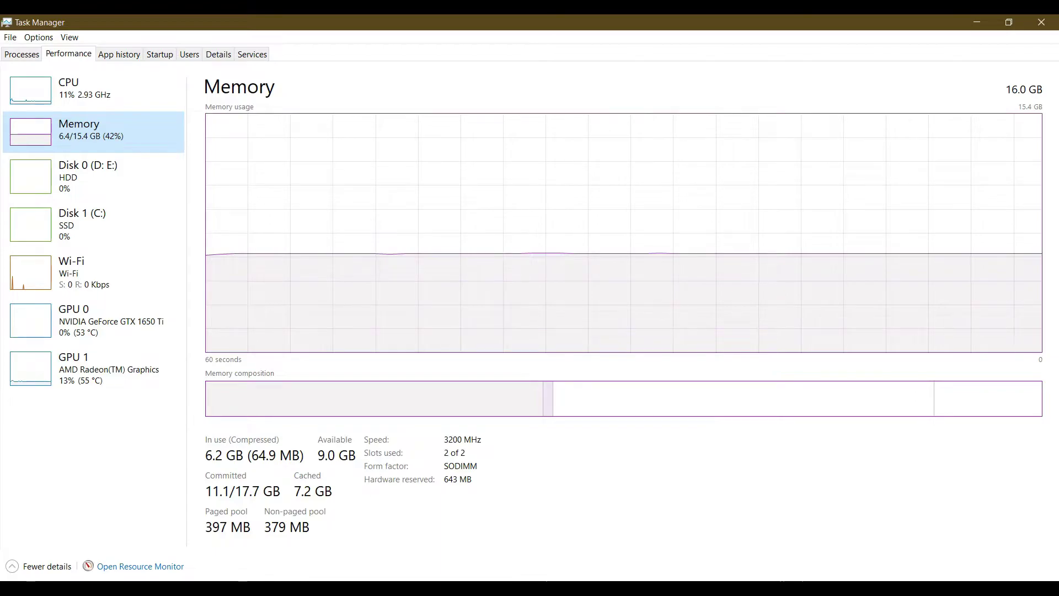
Switch to Chrome and examine the ImDisk Toolkit page on SourceForge, including its address and the 64-bit and 32-bit download links.
{"action": "key", "text": "alt+Tab"}
{"action": "scroll", "coordinate": [612, 457], "scroll_direction": "down", "scroll_amount": 3}
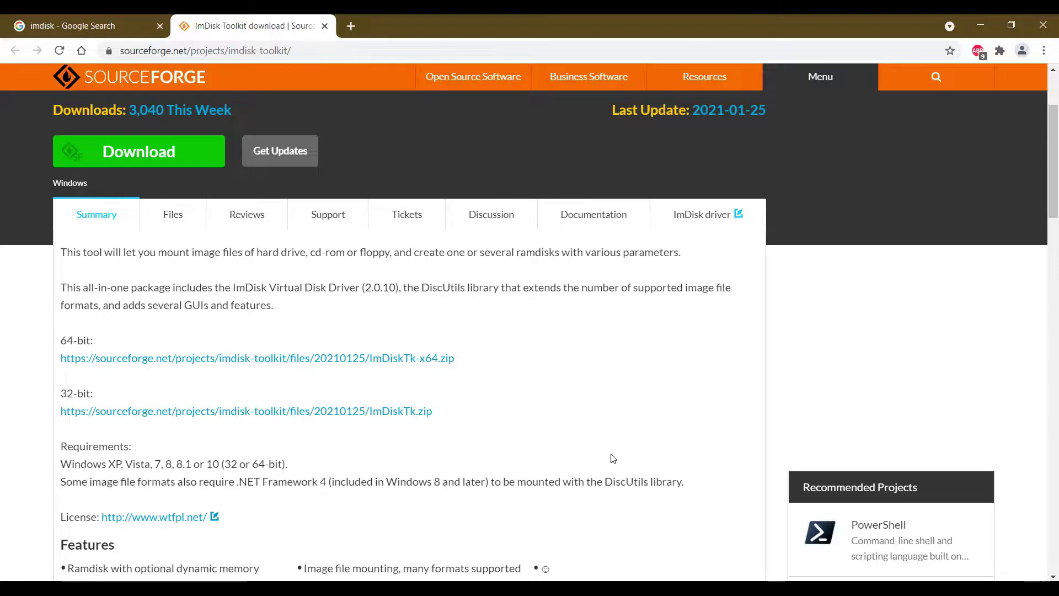
{"action": "scroll", "coordinate": [612, 457], "scroll_direction": "up", "scroll_amount": 3}
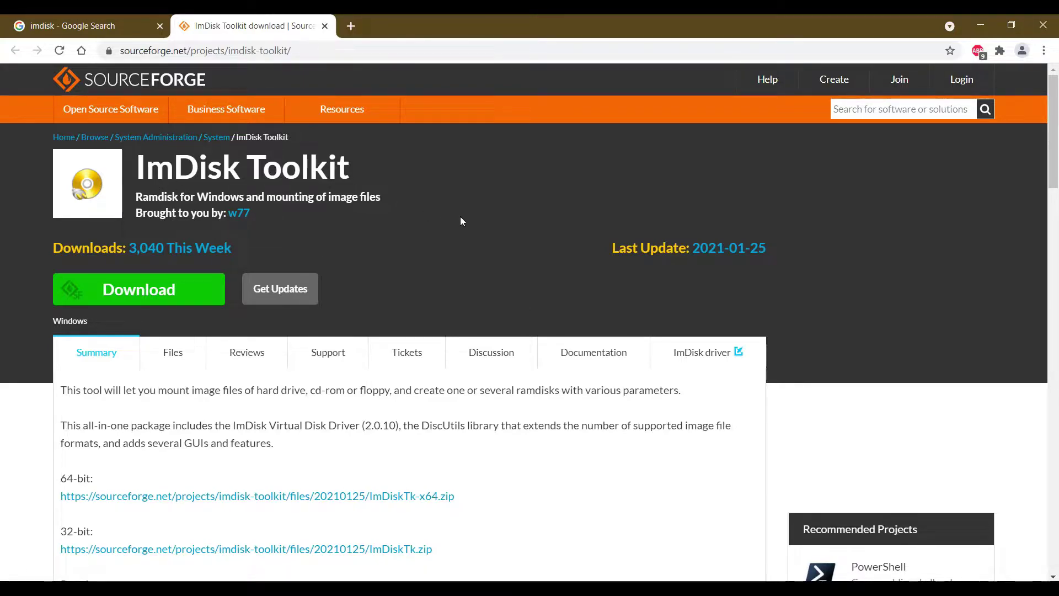
{"action": "left_click", "coordinate": [307, 49]}
{"action": "scroll", "coordinate": [495, 223], "scroll_direction": "down", "scroll_amount": 1}
{"action": "scroll", "coordinate": [496, 227], "scroll_direction": "down", "scroll_amount": 2}
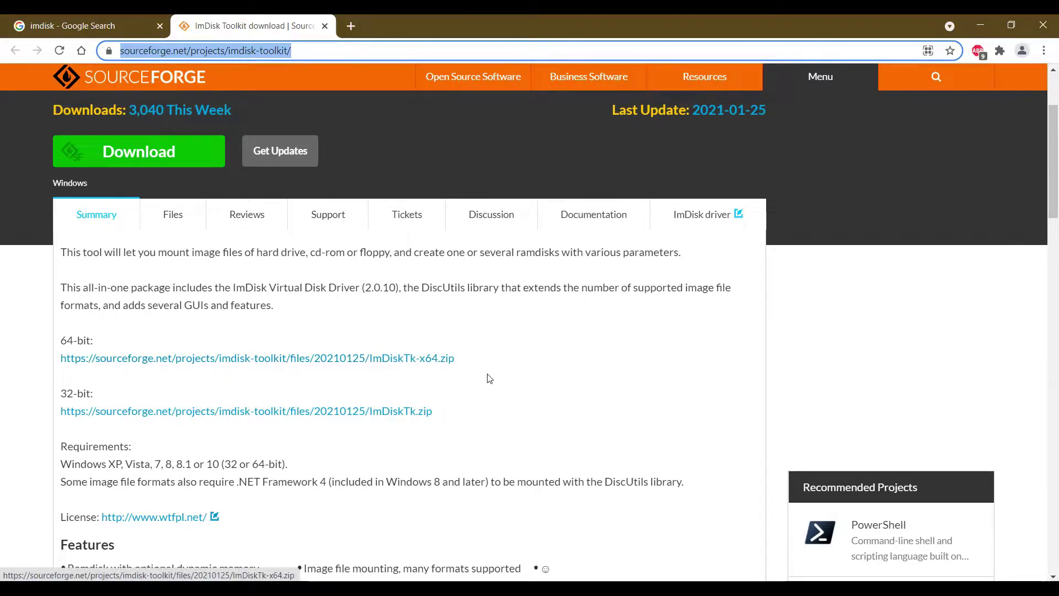
Switch to File Explorer and select install.bat in the ImDiskTk20210125 folder.
{"action": "key", "text": "alt+Tab"}
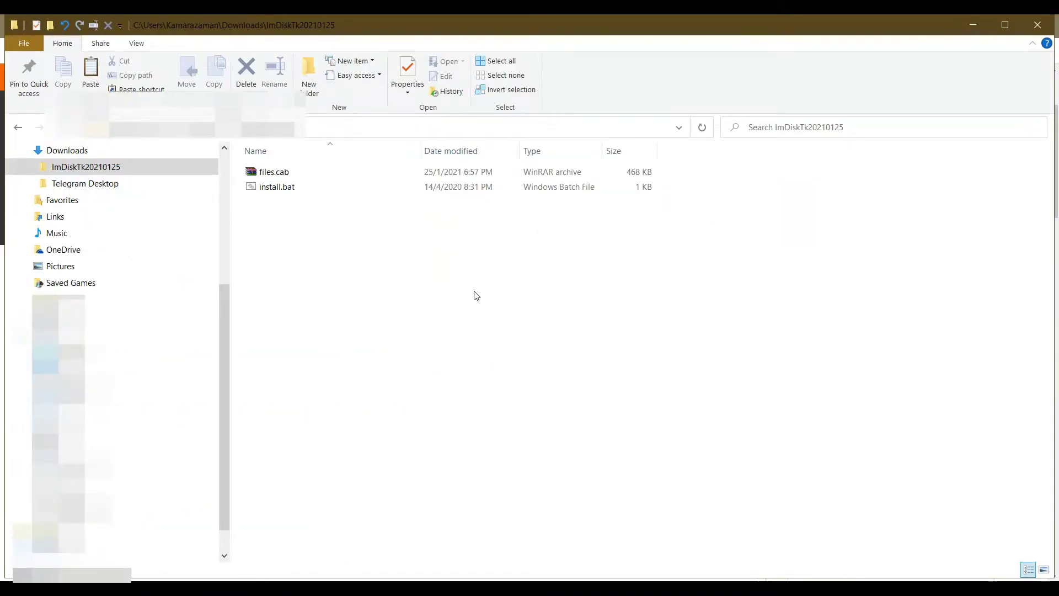
{"action": "left_click", "coordinate": [276, 190]}
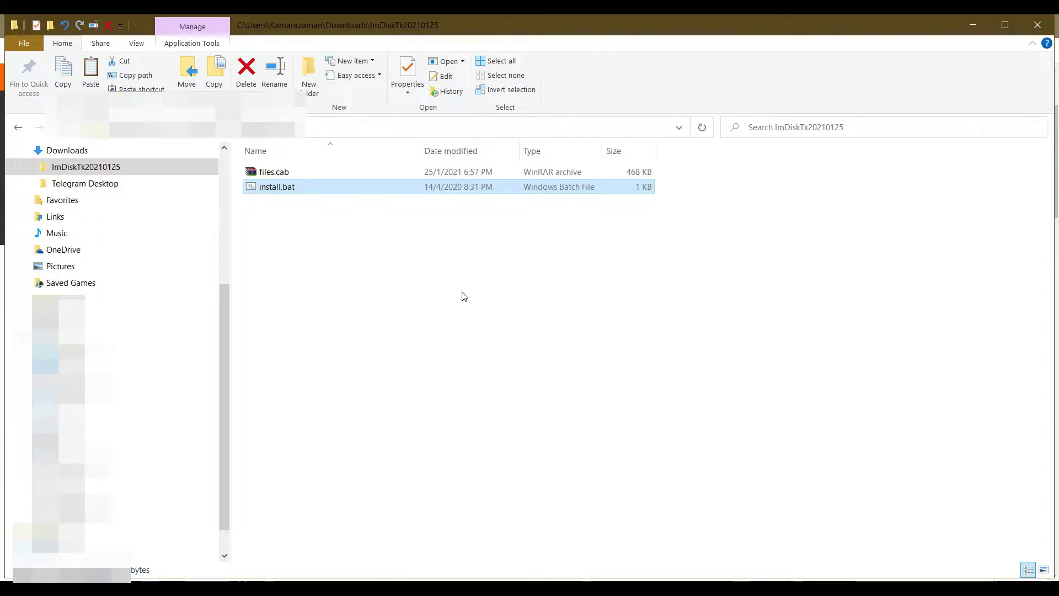
Open RamDisk Configuration and review the basic size and dynamic memory allocation settings.
{"action": "mouse_move", "coordinate": [466, 589]}
{"action": "left_click", "coordinate": [541, 537]}
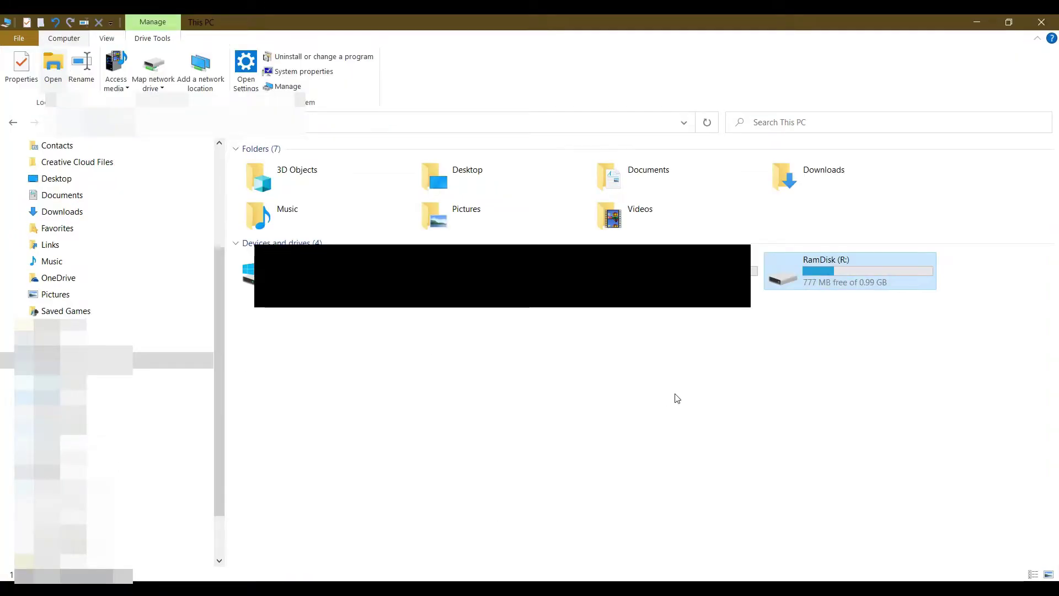
{"action": "left_click", "coordinate": [12, 588]}
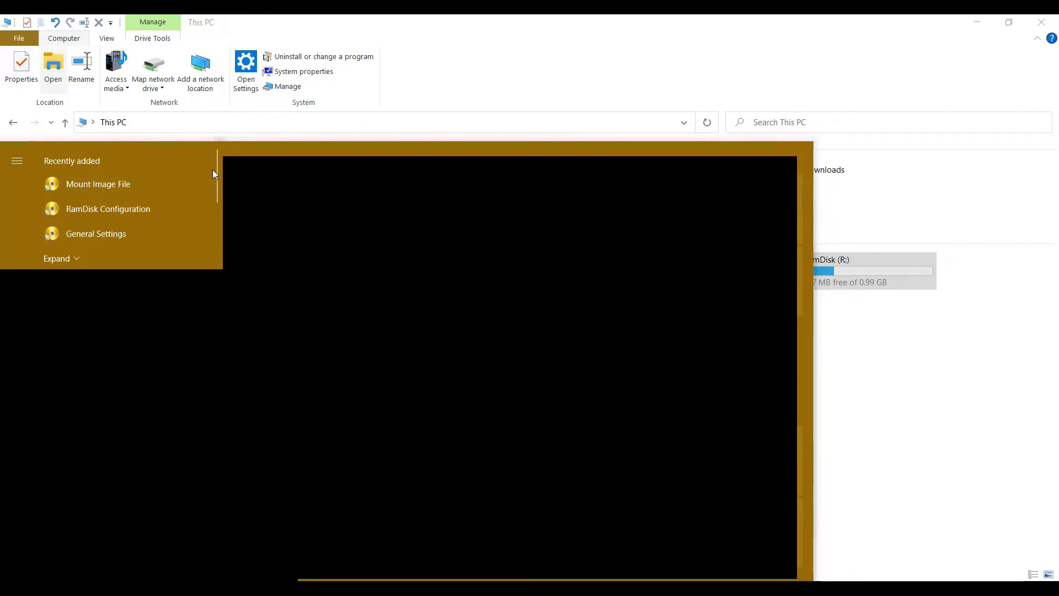
{"action": "left_click", "coordinate": [146, 211]}
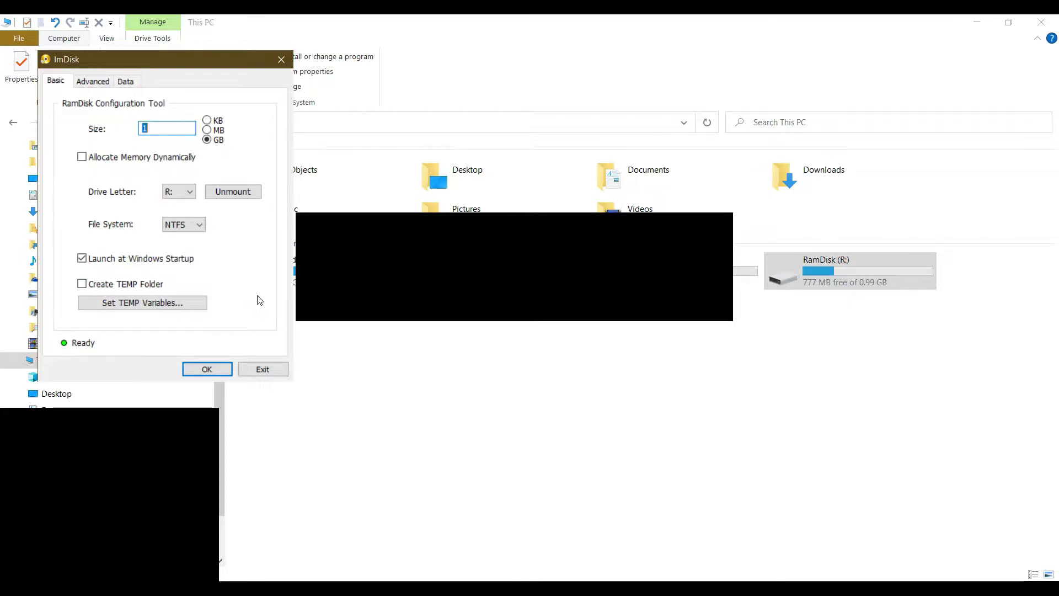
{"action": "left_click", "coordinate": [155, 128]}
{"action": "mouse_move", "coordinate": [176, 149]}
{"action": "mouse_move", "coordinate": [214, 156]}
{"action": "mouse_move", "coordinate": [232, 154]}
Review the advanced RAM disk settings, including the available cluster sizes, Quick Format, NTFS compression and AWE physical memory.
{"action": "left_click", "coordinate": [94, 82]}
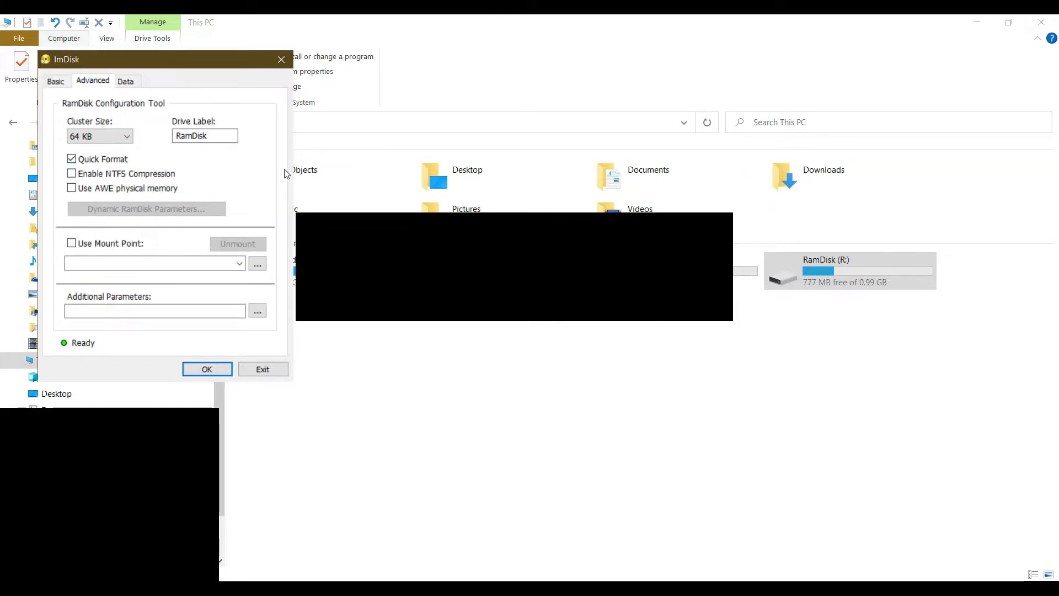
{"action": "left_click", "coordinate": [124, 138]}
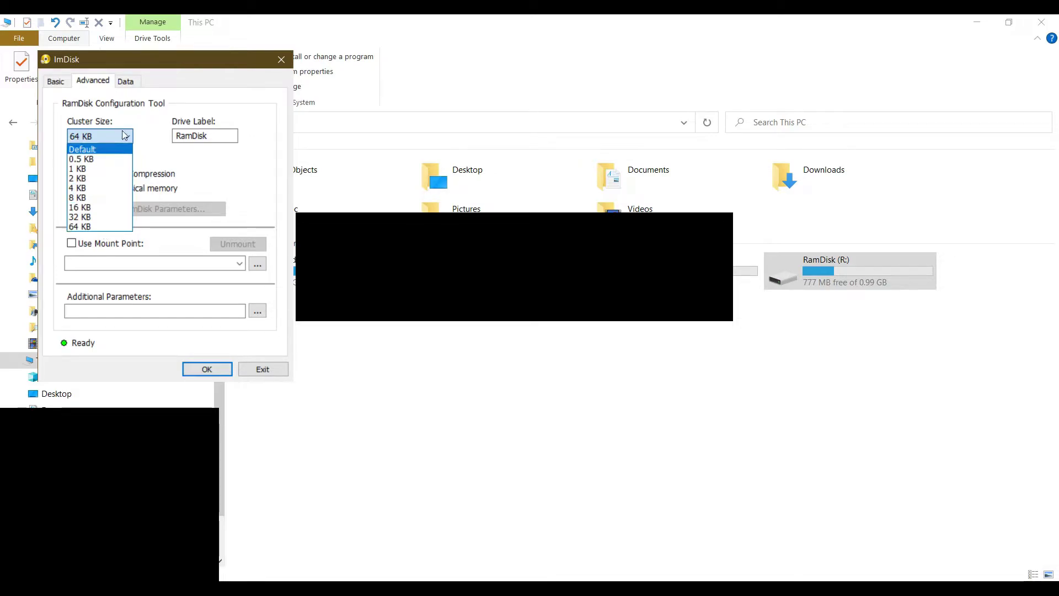
{"action": "left_click", "coordinate": [140, 102]}
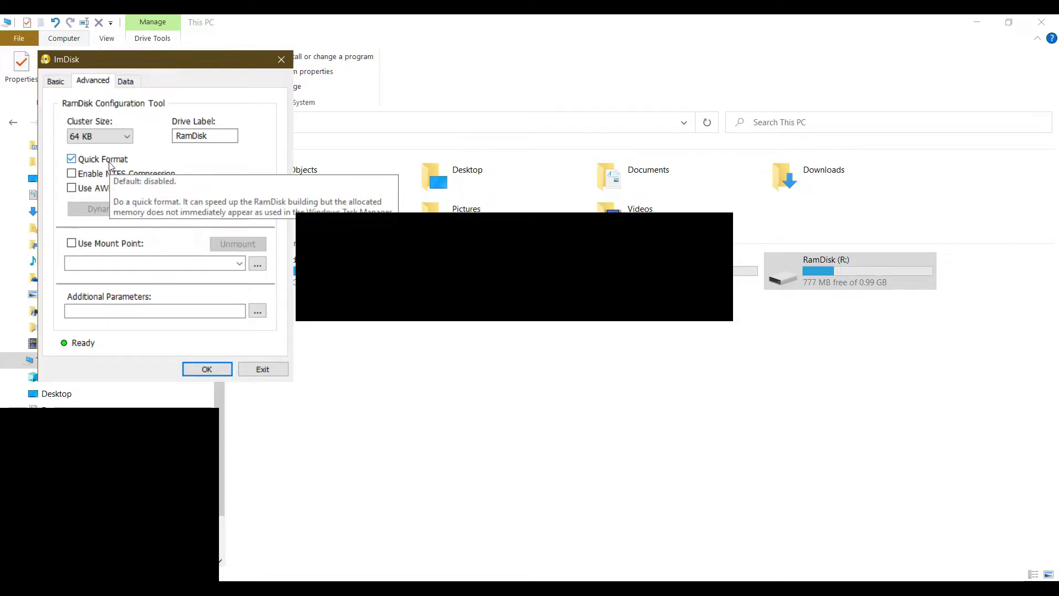
{"action": "mouse_move", "coordinate": [161, 180]}
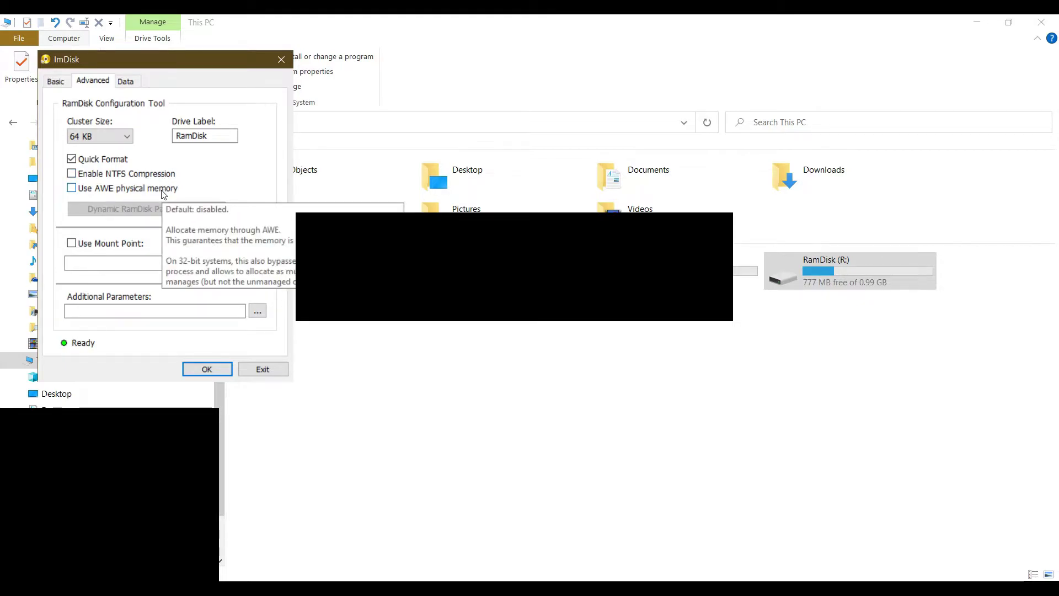
Review the RAM disk's options for loading and synchronizing data, and return to the basic settings.
{"action": "left_click", "coordinate": [127, 84]}
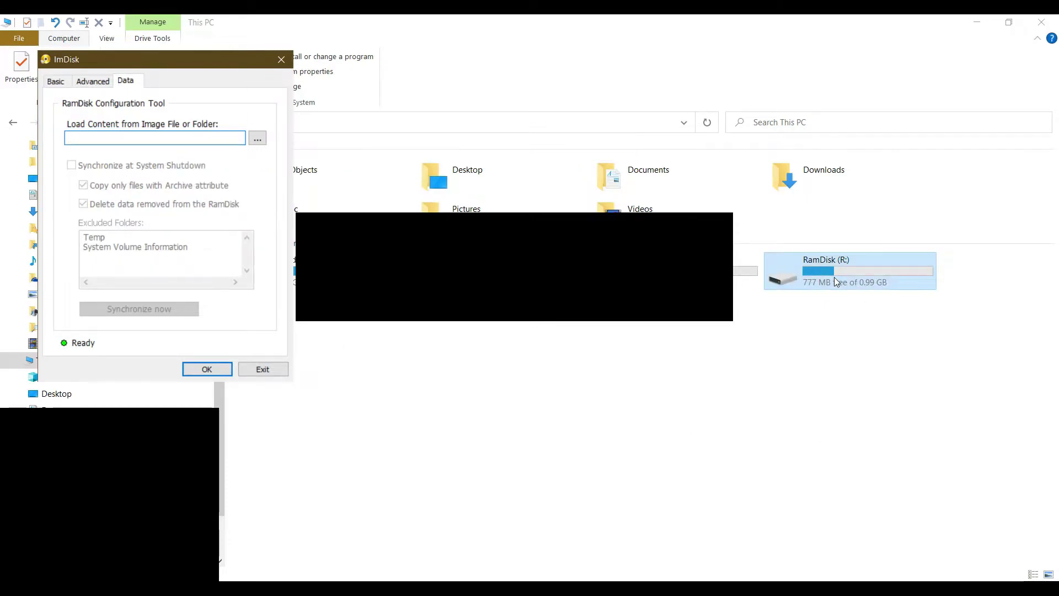
{"action": "mouse_move", "coordinate": [117, 163]}
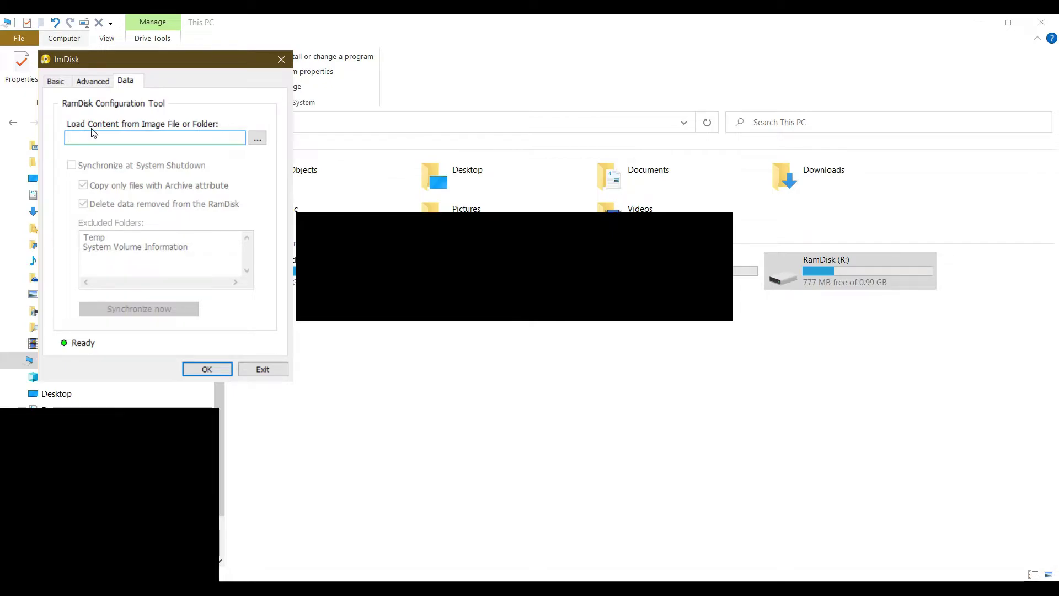
{"action": "left_click", "coordinate": [92, 80]}
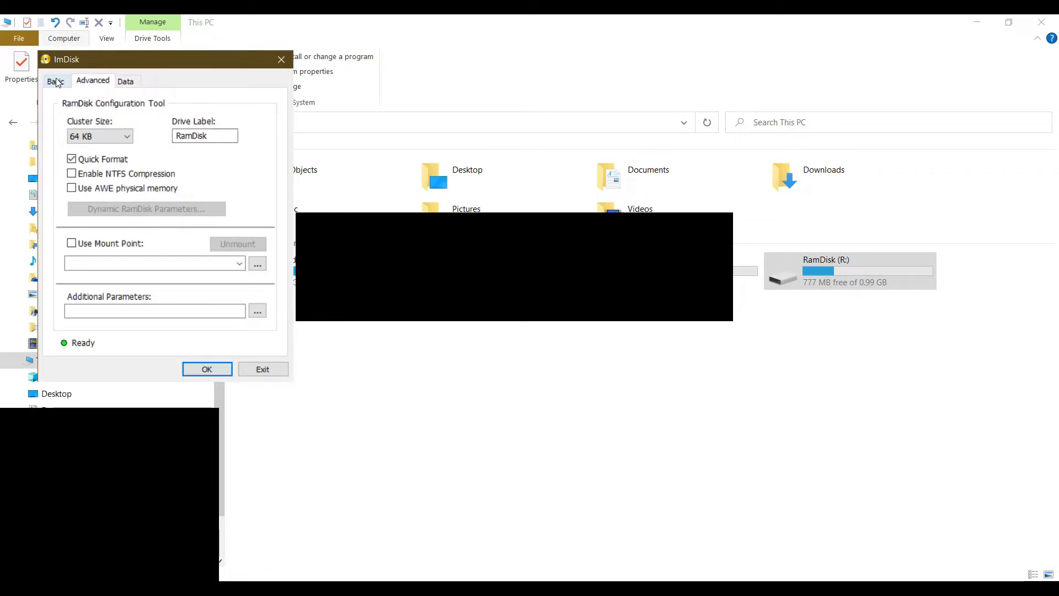
{"action": "left_click", "coordinate": [56, 82]}
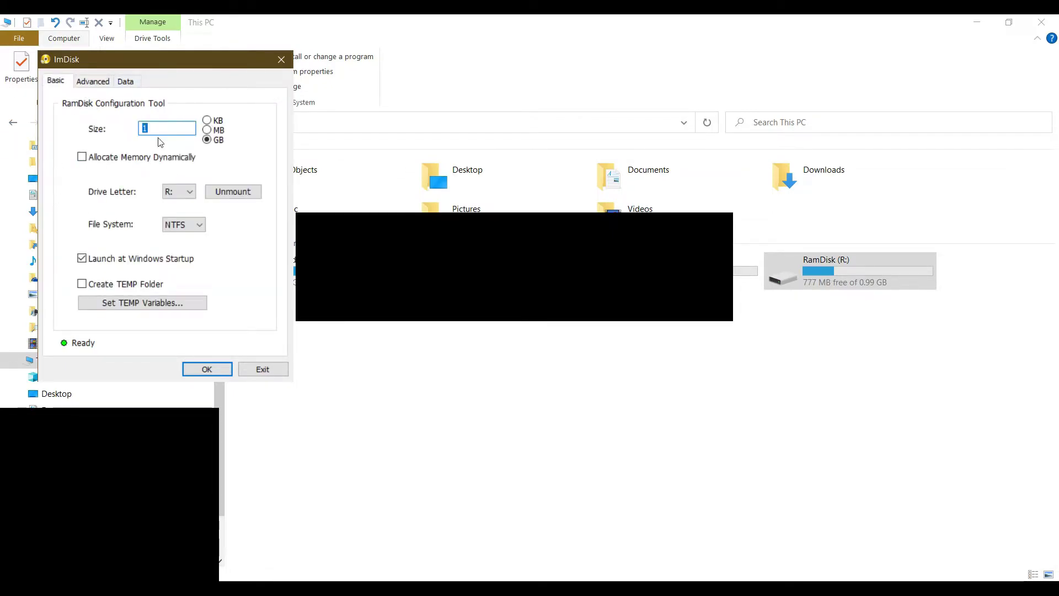
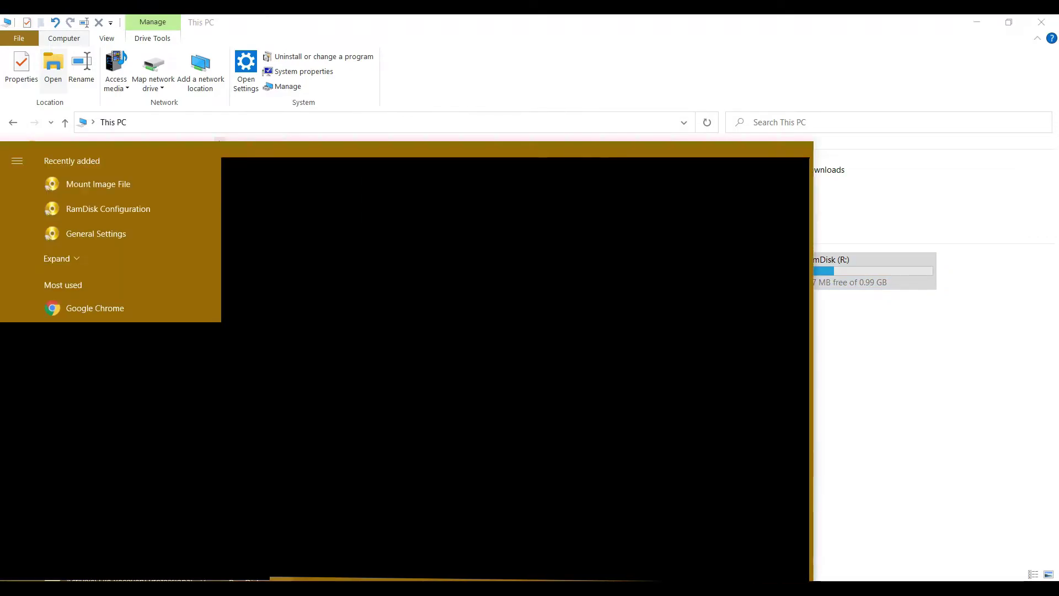
Open the file location of the Google Chrome shortcut from the Start menu.
{"action": "left_click", "coordinate": [104, 313]}
{"action": "right_click", "coordinate": [103, 312]}
{"action": "mouse_move", "coordinate": [208, 47]}
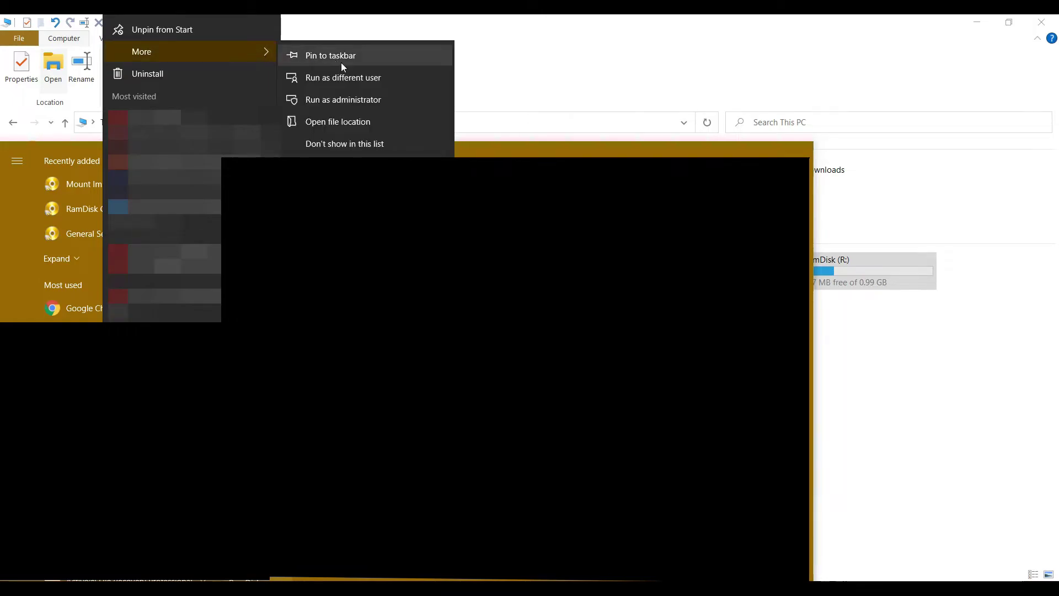
{"action": "left_click", "coordinate": [390, 124]}
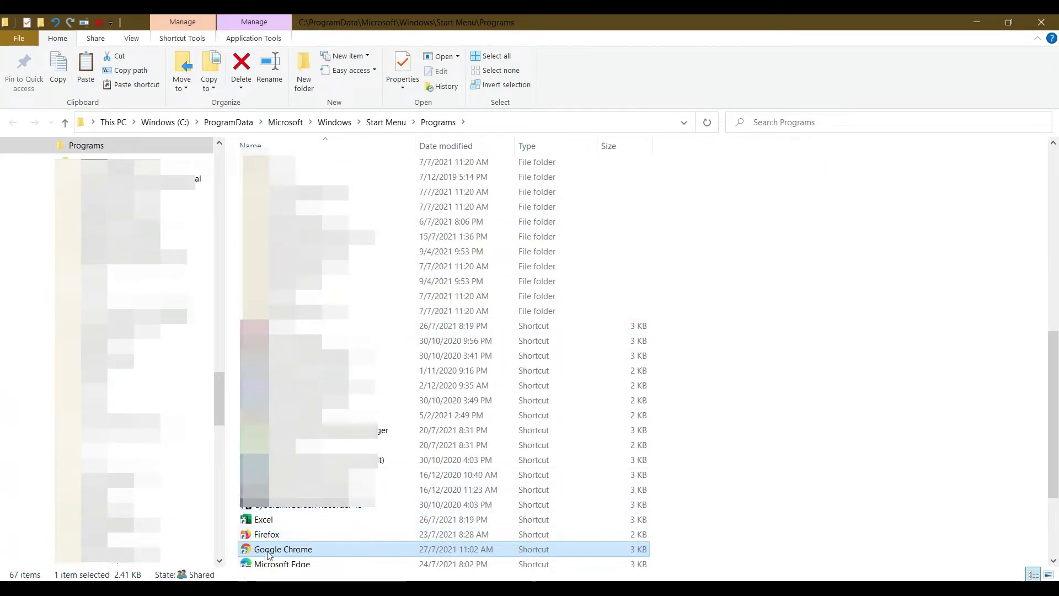
Open the properties of the Google Chrome shortcut in the Programs folder.
{"action": "right_click", "coordinate": [307, 551]}
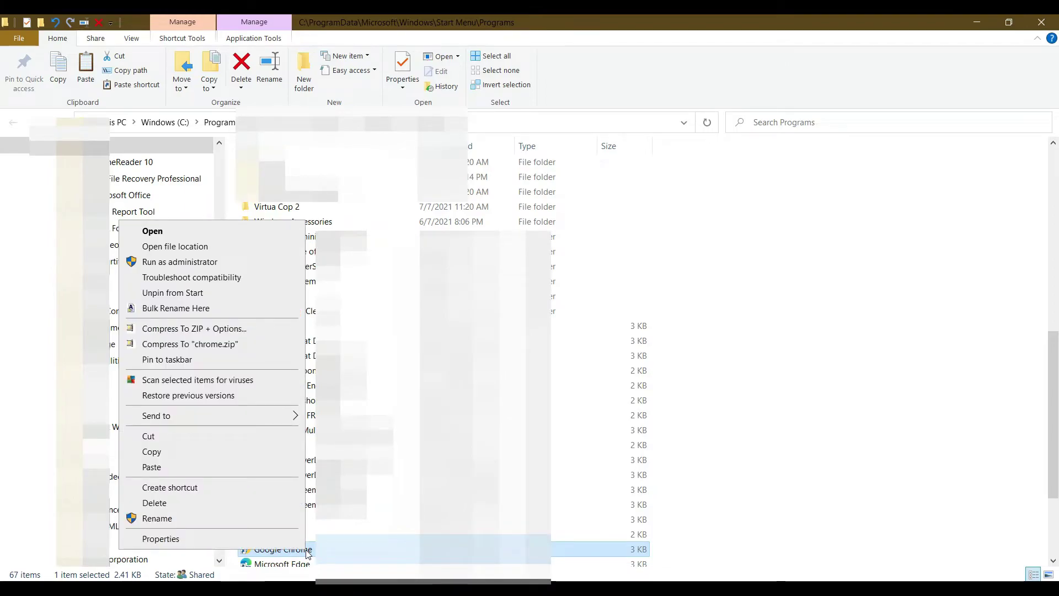
{"action": "key", "text": "m"}
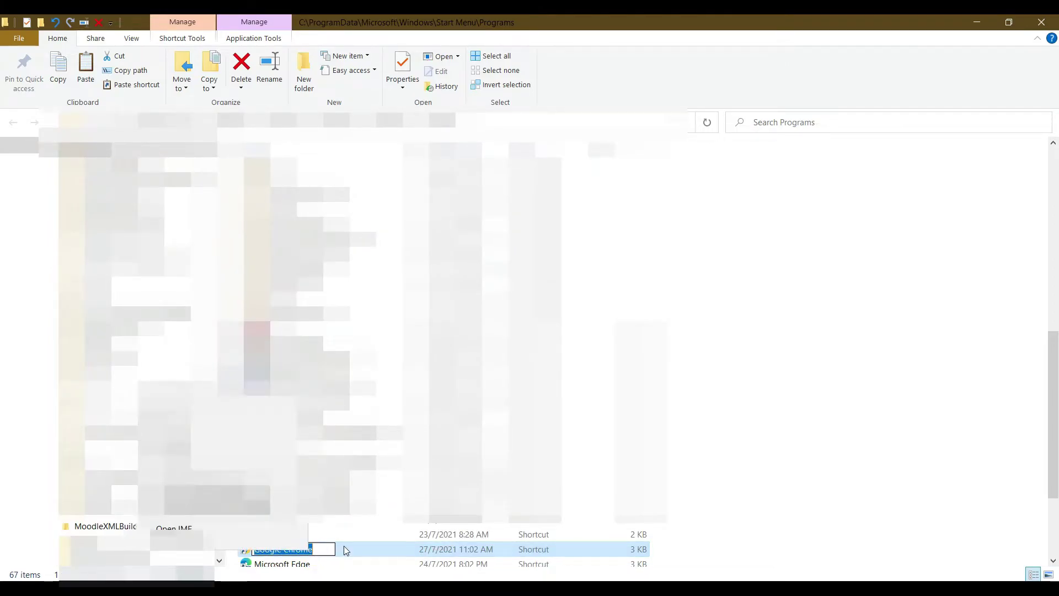
{"action": "left_click", "coordinate": [343, 545]}
{"action": "right_click", "coordinate": [309, 548]}
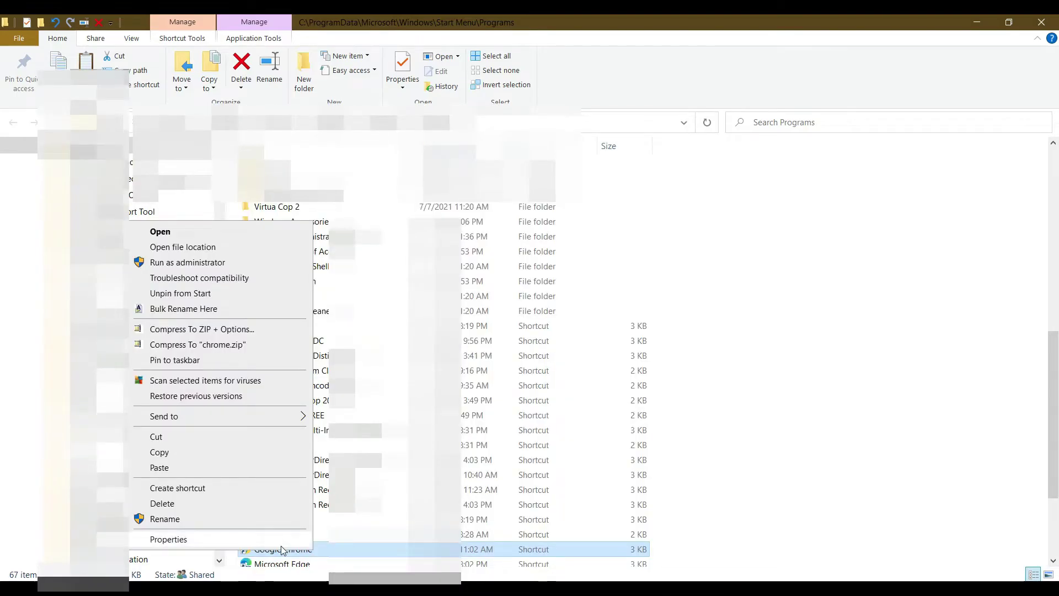
{"action": "key", "text": "r"}
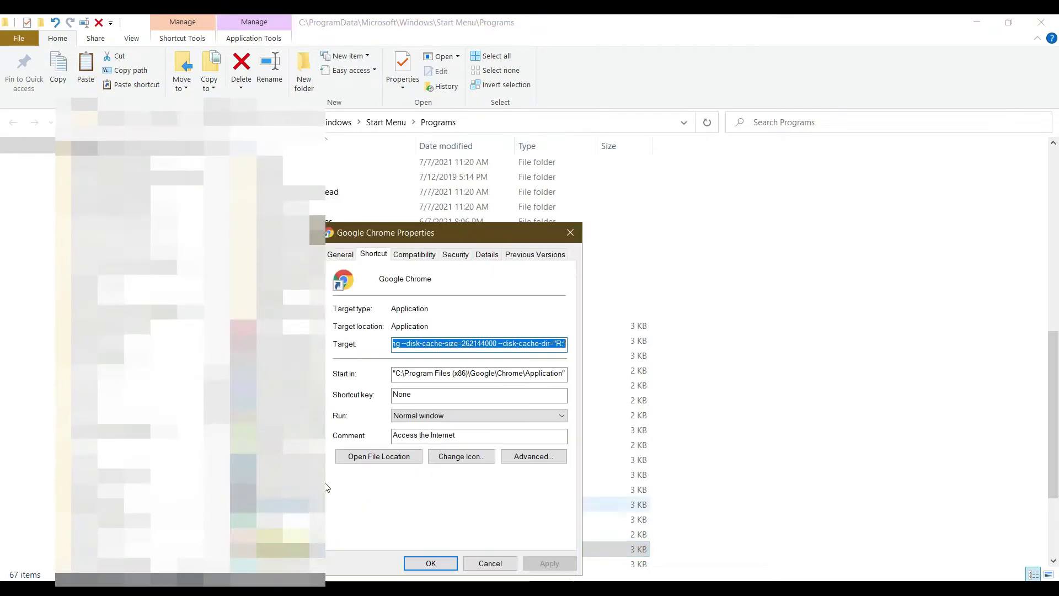
Examine the --disk-cache-dir and --disk-cache-size parameters in the Chrome shortcut's target, and close the properties without changing anything.
{"action": "left_click", "coordinate": [498, 343]}
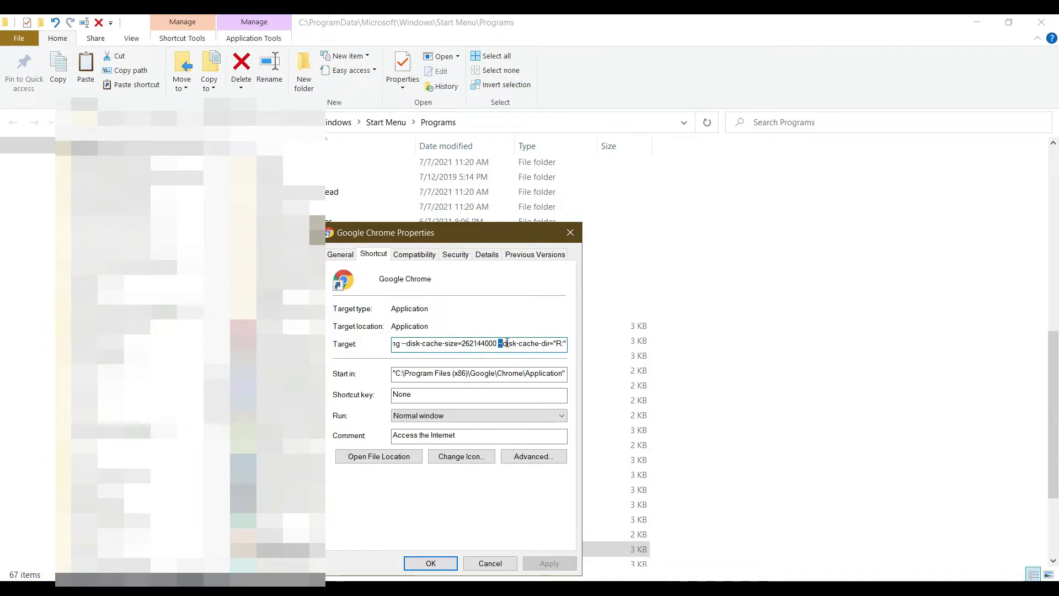
{"action": "left_click_drag", "start_coordinate": [498, 343], "coordinate": [558, 346]}
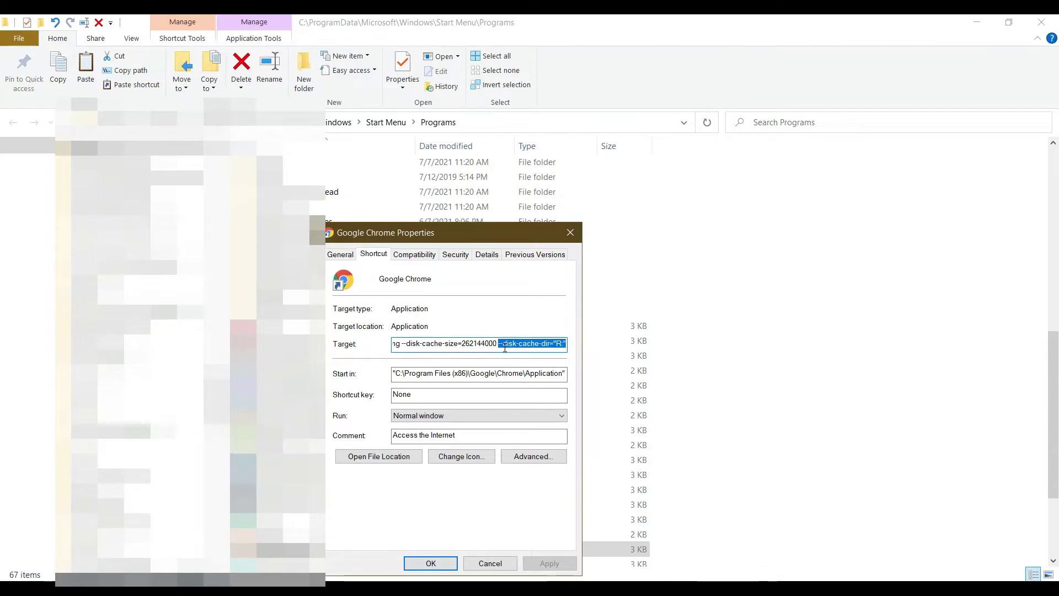
{"action": "left_click", "coordinate": [558, 345]}
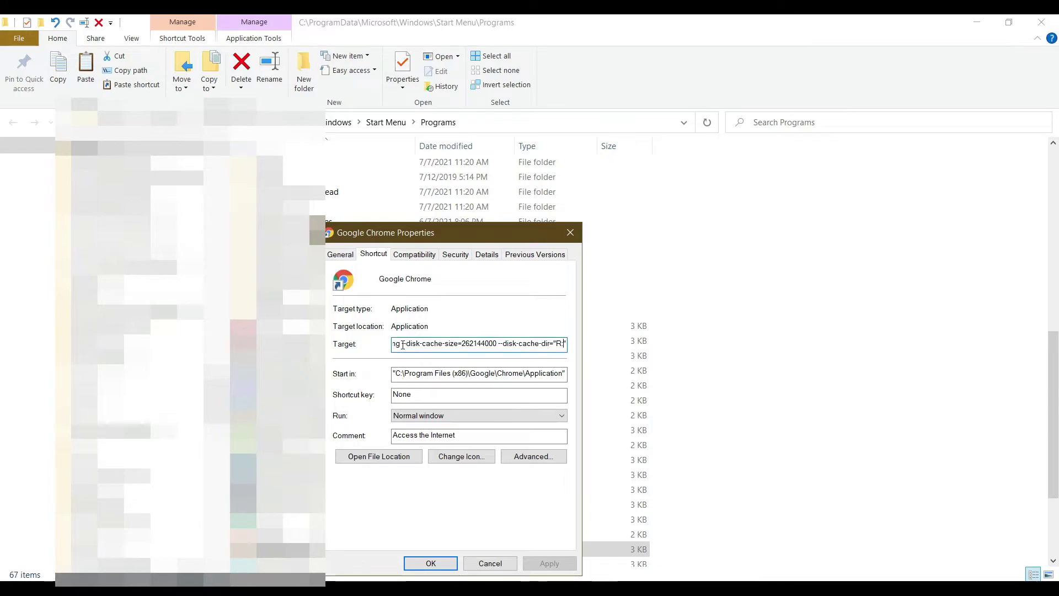
{"action": "left_click_drag", "start_coordinate": [401, 345], "coordinate": [496, 343]}
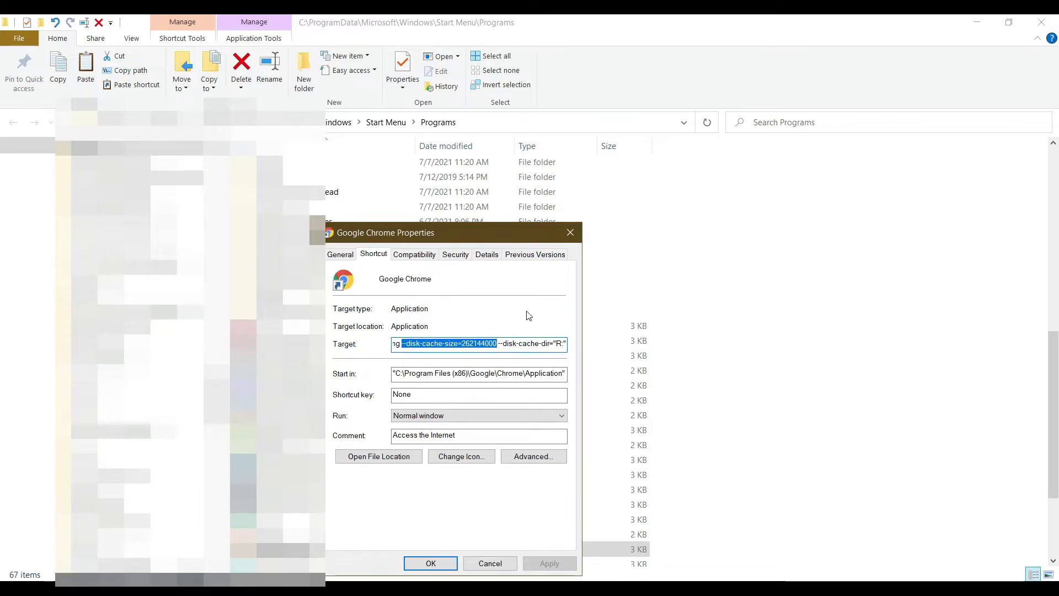
{"action": "left_click", "coordinate": [464, 347]}
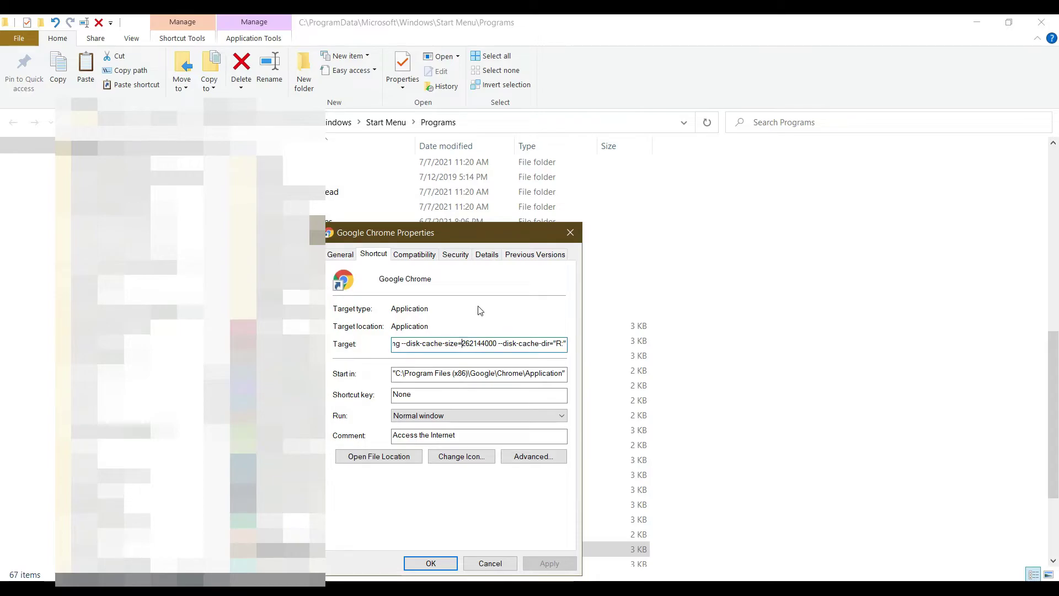
{"action": "left_click", "coordinate": [506, 563]}
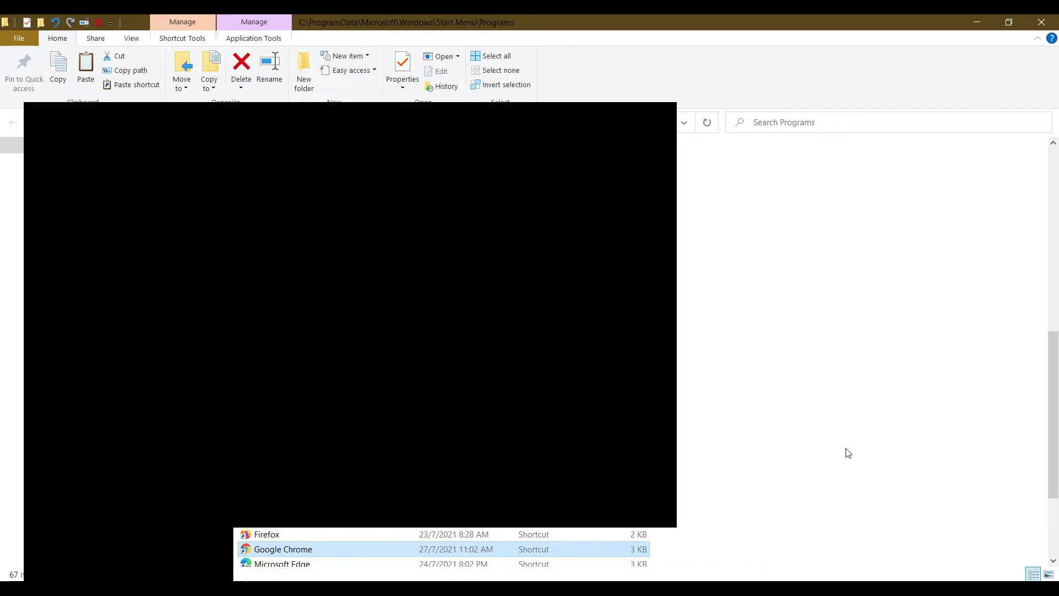
Launch Firefox from its shortcut and open the about:config page.
{"action": "left_click", "coordinate": [282, 534]}
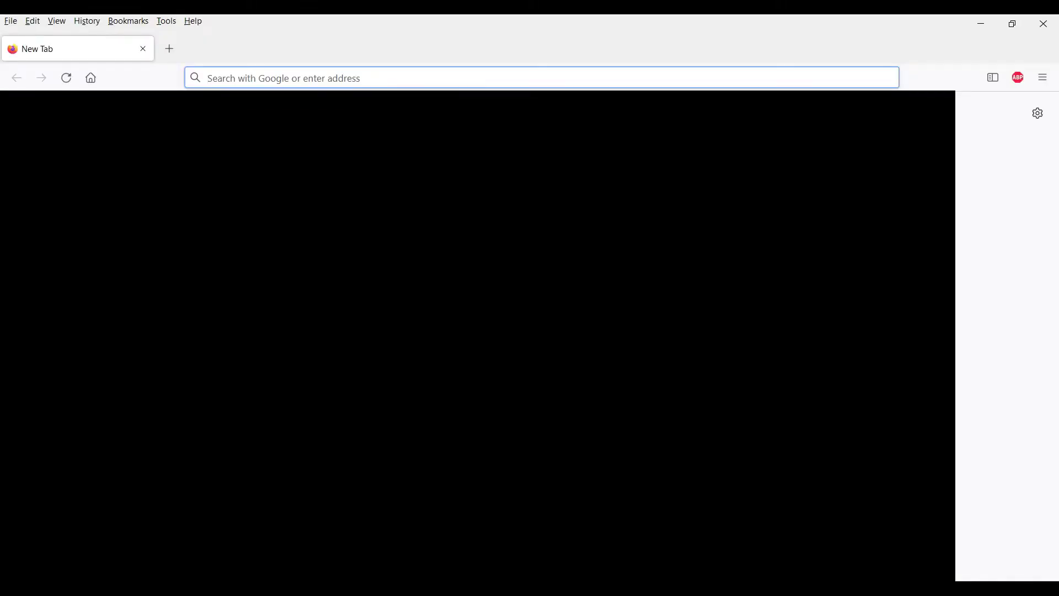
{"action": "type", "text": "abou"}
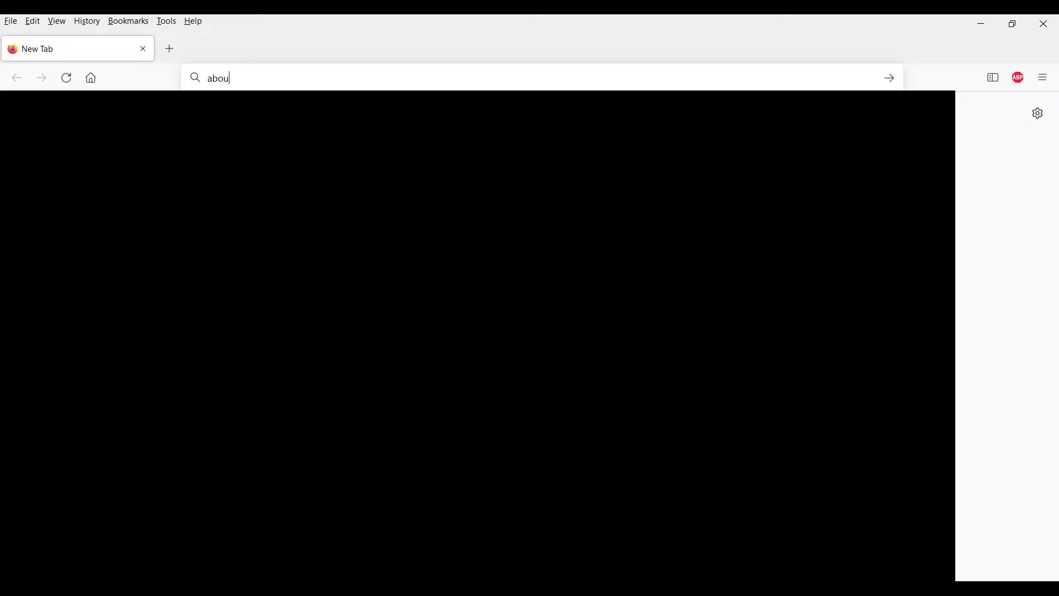
{"action": "type", "text": "t:config"}
{"action": "key", "text": "Return"}
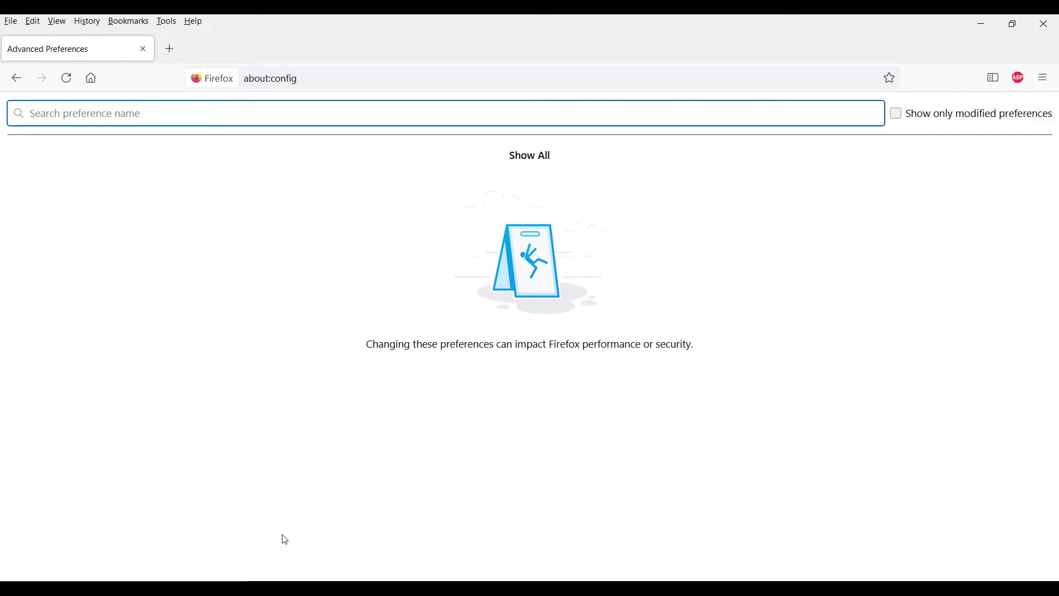
Search the preferences for "browser" and copy the preference name browser.cache.disk.parent_directory from the list.
{"action": "type", "text": "bro"}
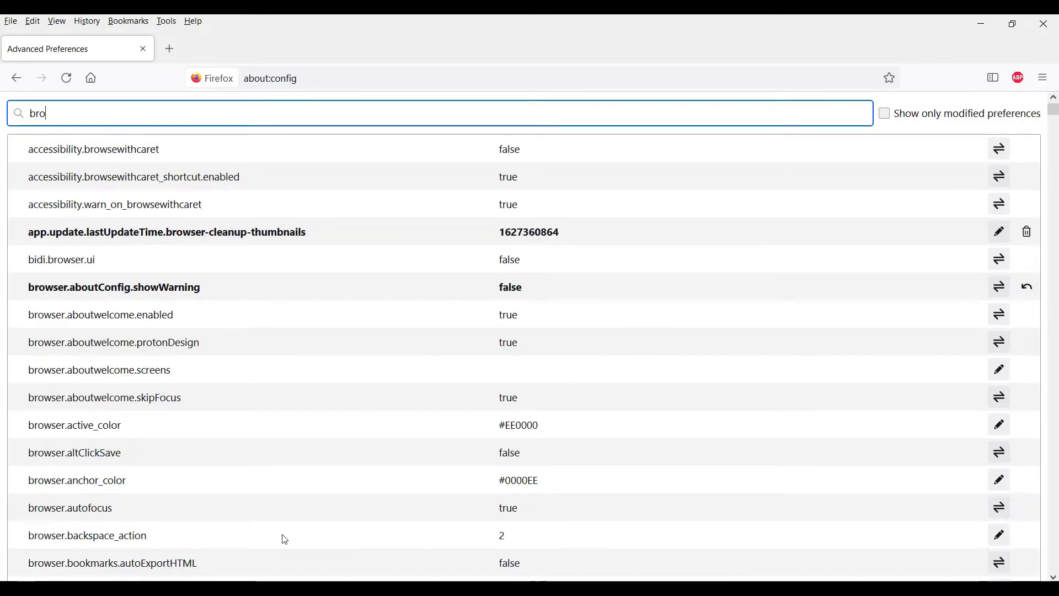
{"action": "type", "text": "wser"}
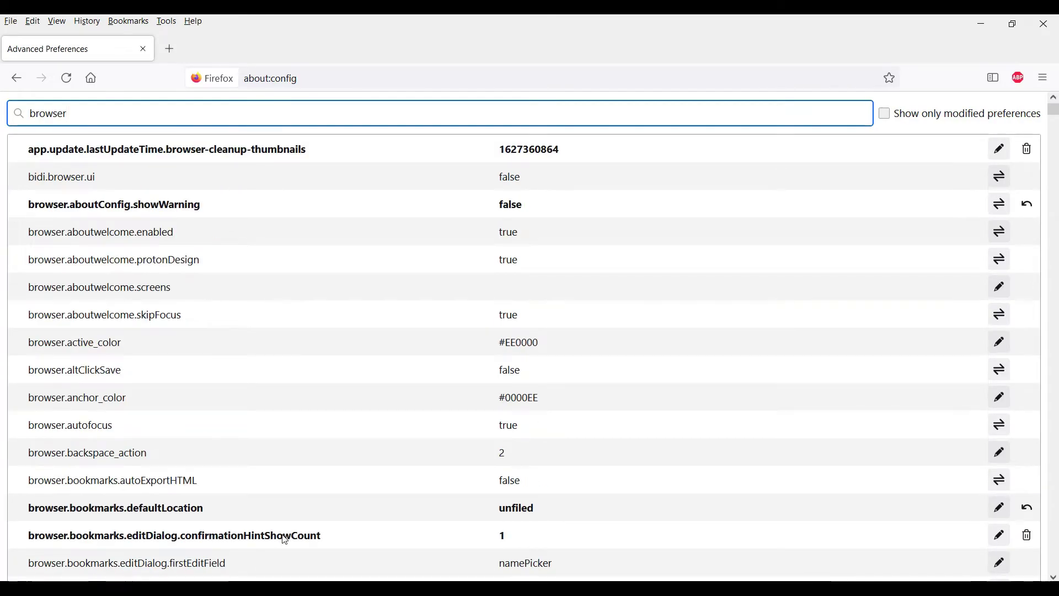
{"action": "scroll", "coordinate": [375, 430], "scroll_direction": "down", "scroll_amount": 4}
{"action": "scroll", "coordinate": [377, 432], "scroll_direction": "down", "scroll_amount": 10}
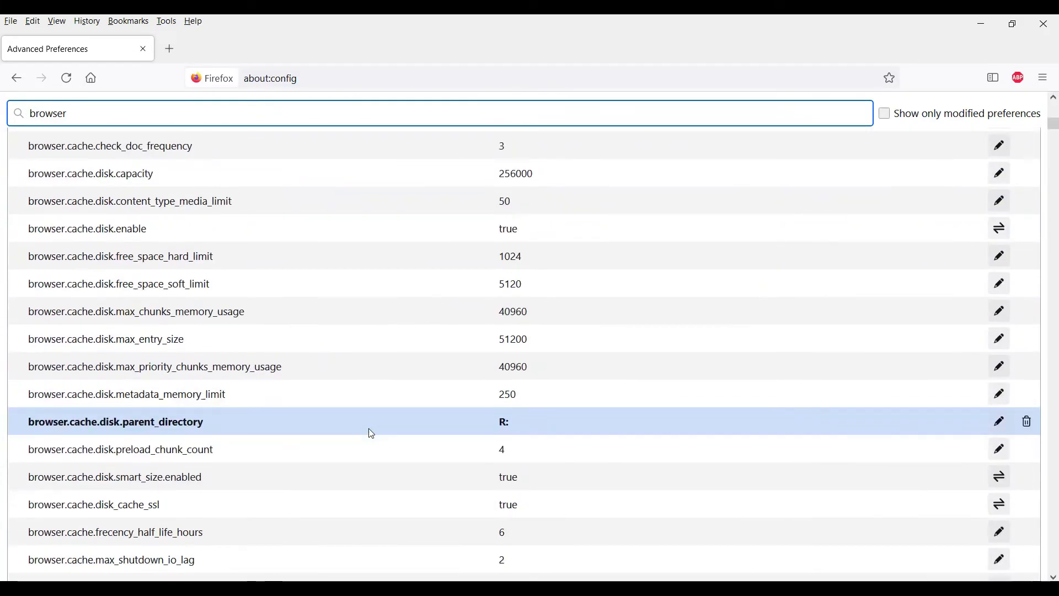
{"action": "left_click", "coordinate": [246, 197]}
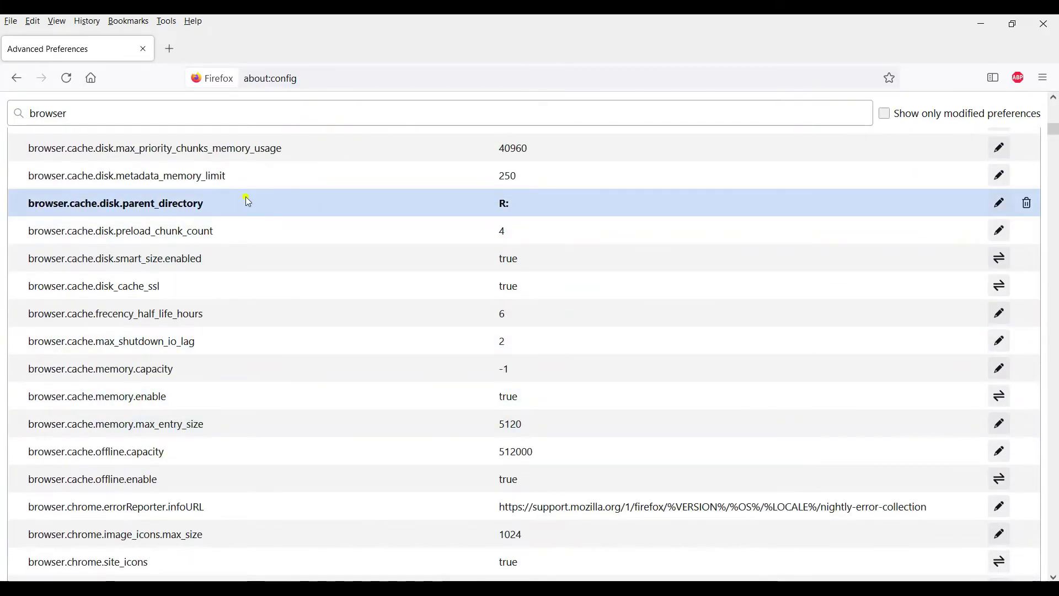
{"action": "left_click_drag", "start_coordinate": [218, 203], "coordinate": [22, 209]}
{"action": "key", "text": "ctrl+c"}
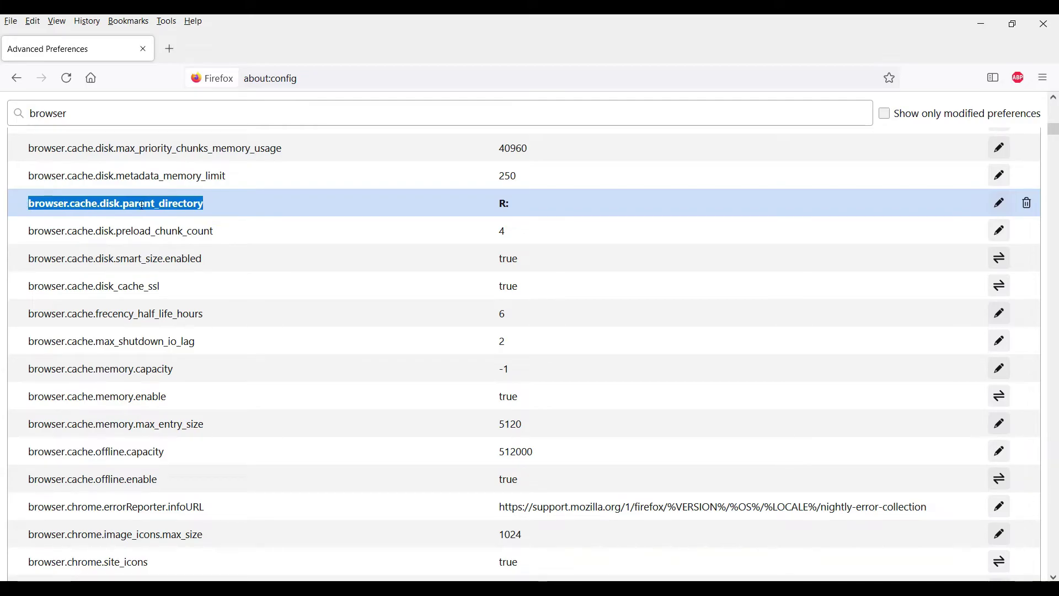
{"action": "right_click", "coordinate": [142, 205]}
{"action": "left_click", "coordinate": [152, 220]}
Replace the search text with the copied preference name browser.cache.disk.parent_directory.
{"action": "left_click_drag", "start_coordinate": [79, 114], "coordinate": [2, 114]}
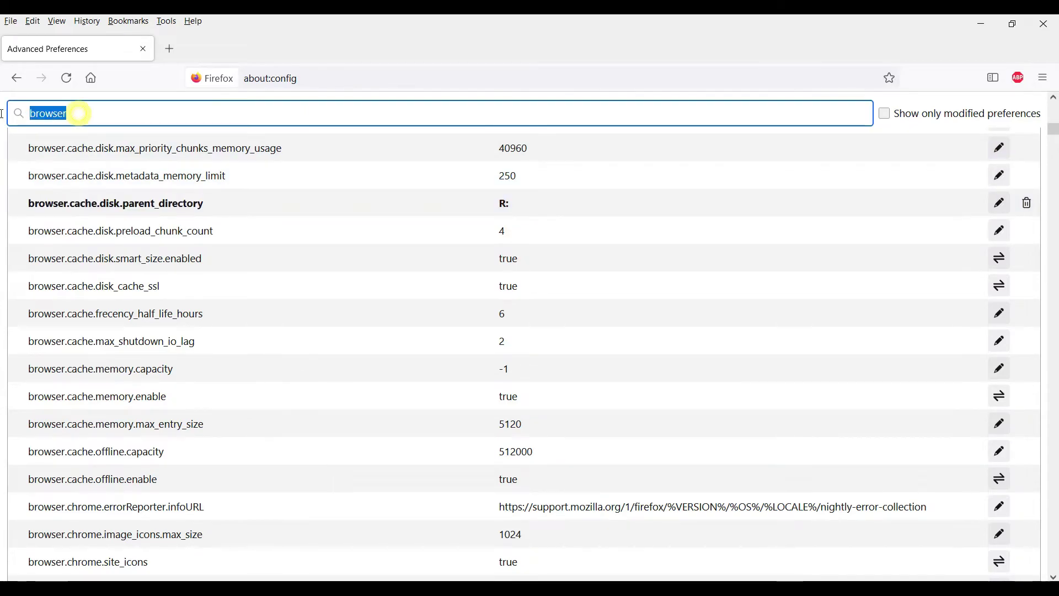
{"action": "key", "text": "BackSpace"}
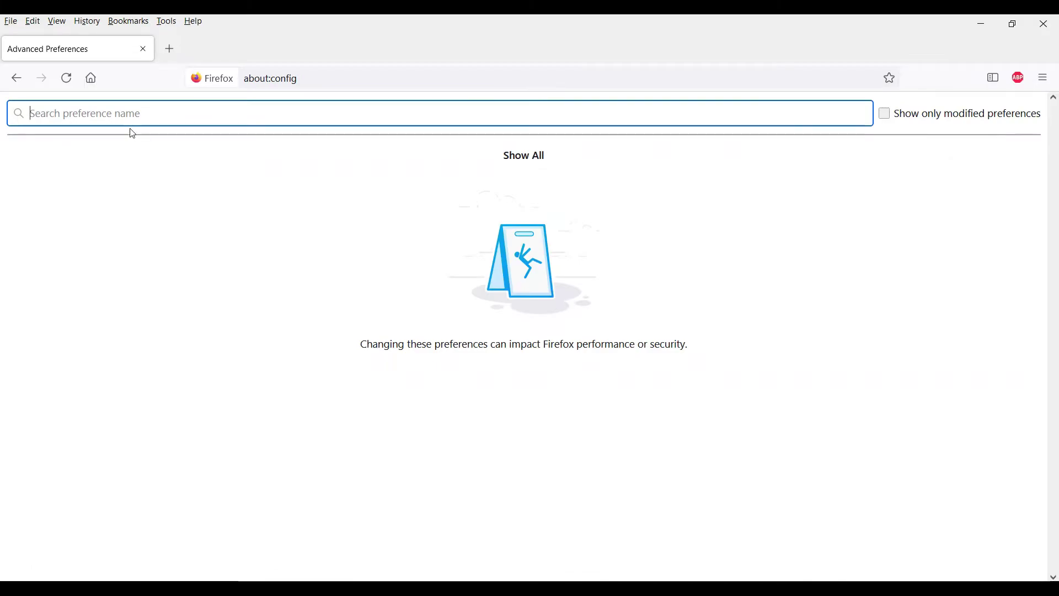
{"action": "right_click", "coordinate": [116, 113]}
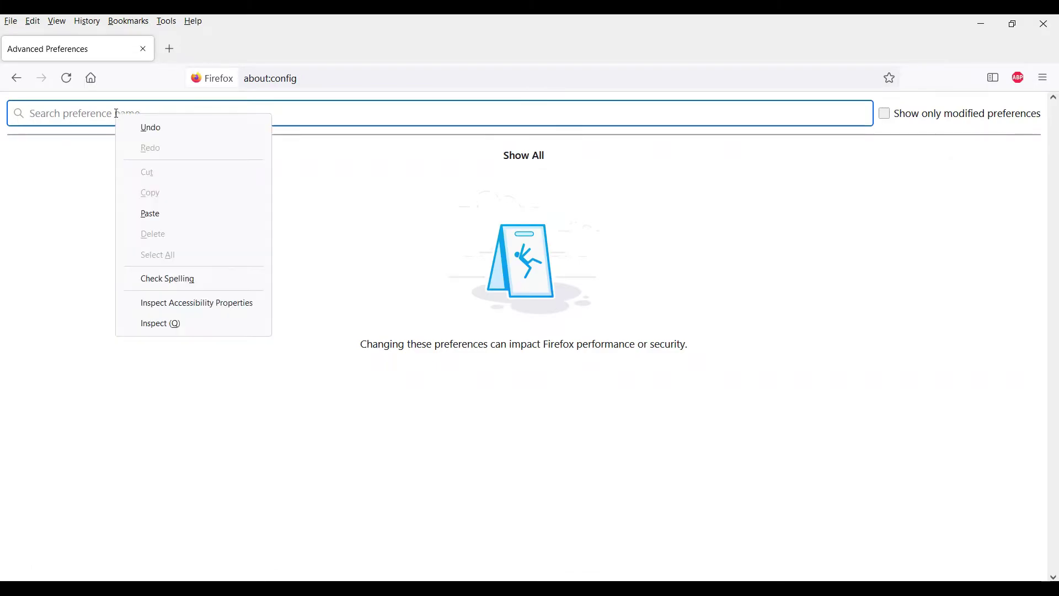
{"action": "left_click", "coordinate": [172, 213]}
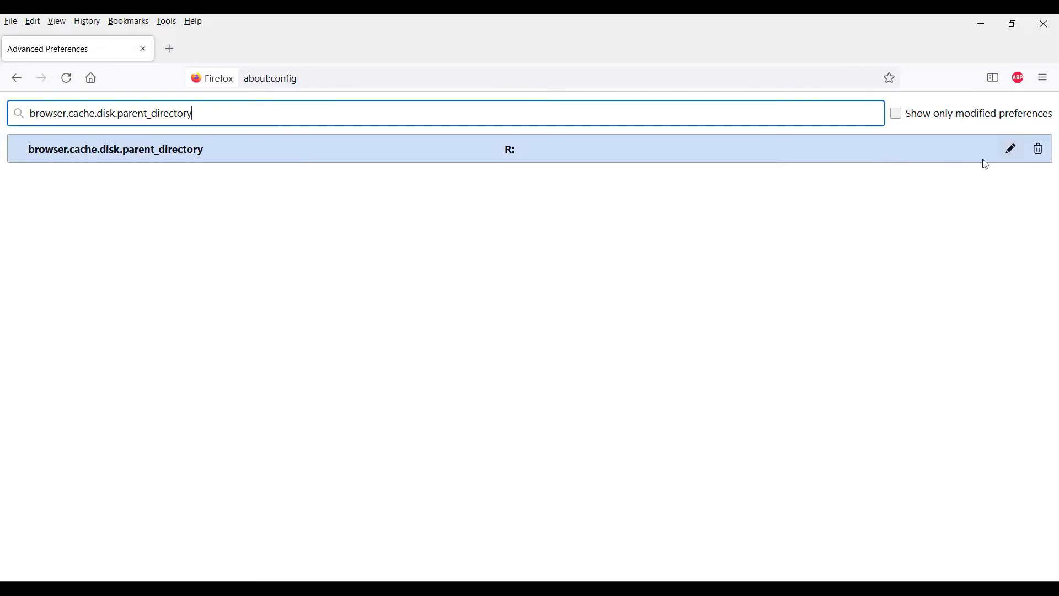
Edit the browser.cache.disk.parent_directory preference and save it with R: as its value.
{"action": "left_click", "coordinate": [1011, 154]}
{"action": "left_click", "coordinate": [1012, 154]}
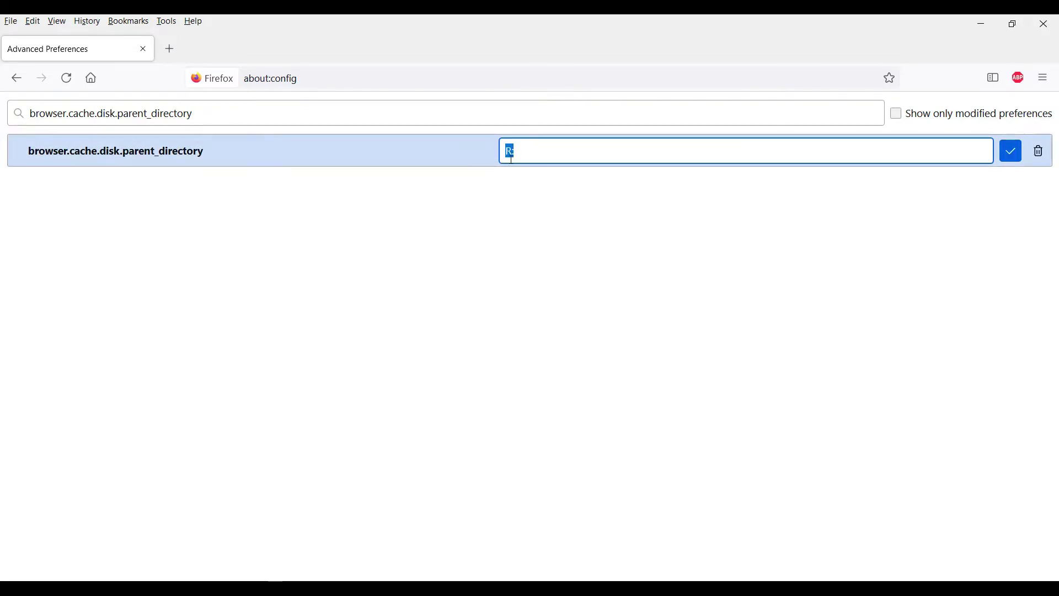
{"action": "left_click", "coordinate": [537, 153]}
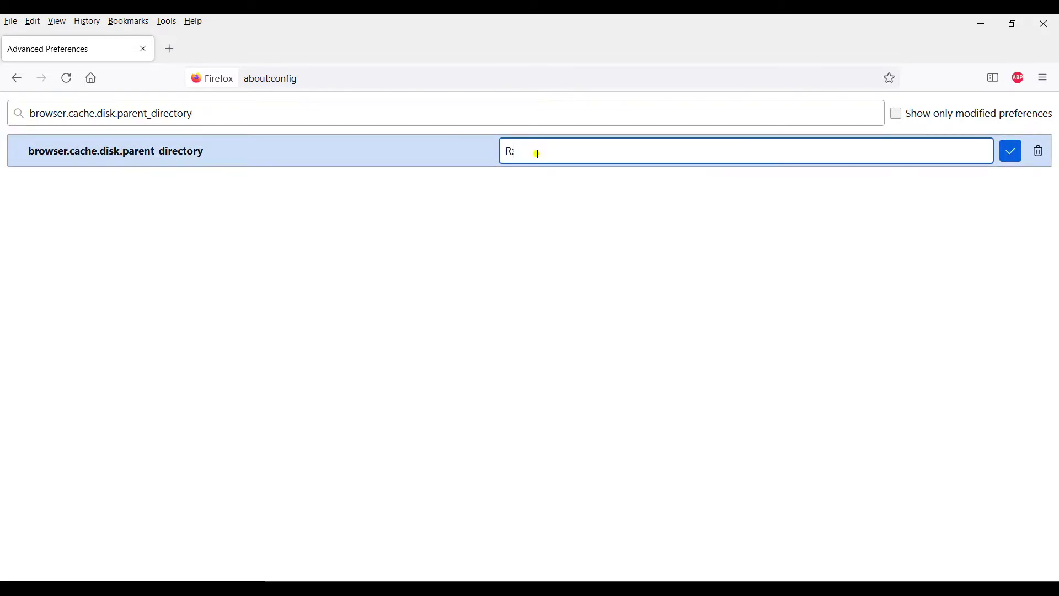
{"action": "left_click", "coordinate": [638, 221]}
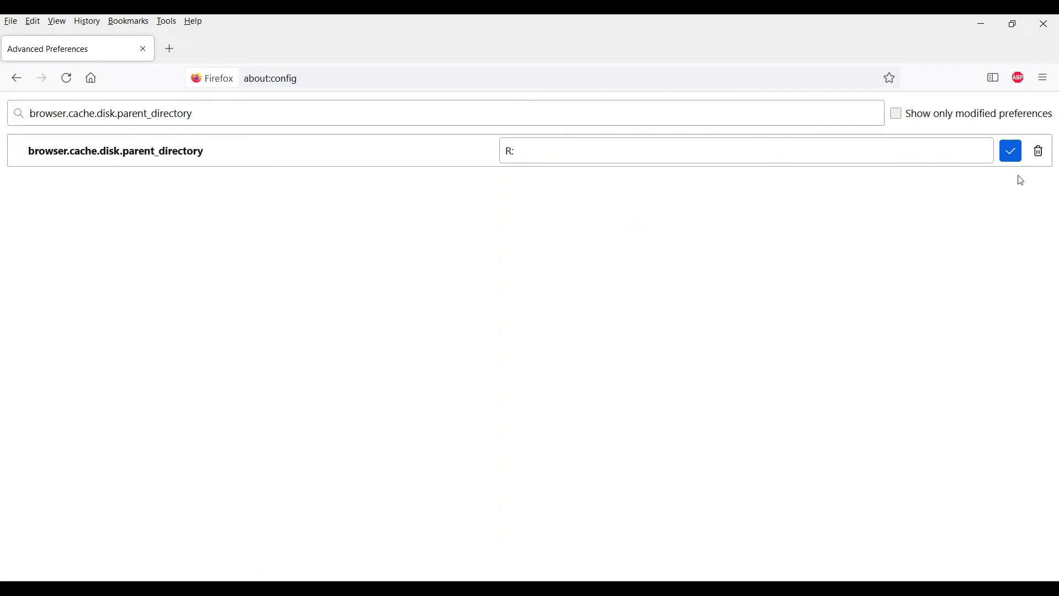
{"action": "left_click", "coordinate": [1011, 151]}
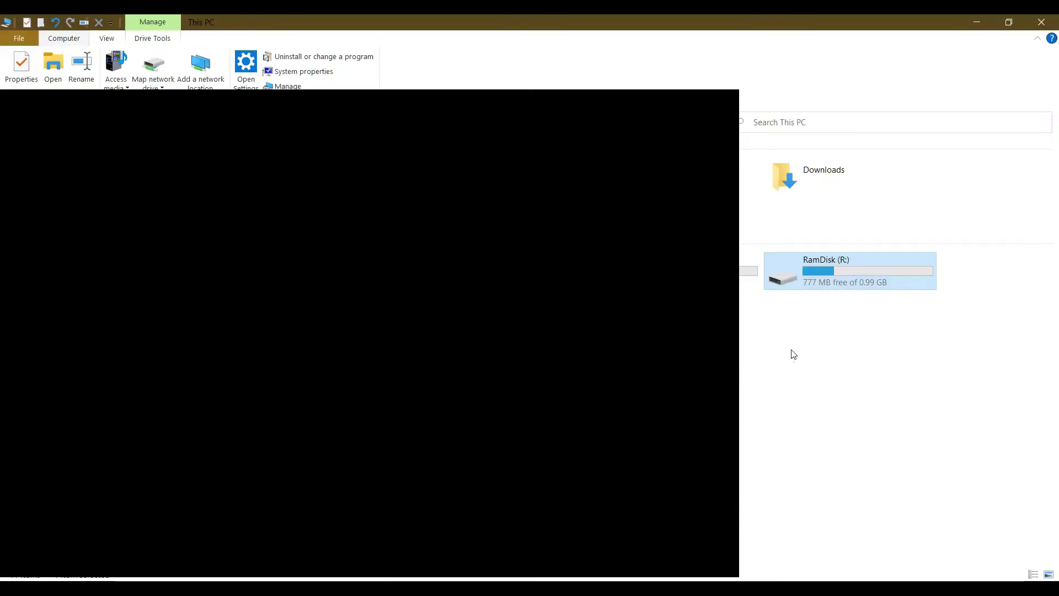
Open the RamDisk (R:) drive from This PC in File Explorer.
{"action": "double_click", "coordinate": [845, 280]}
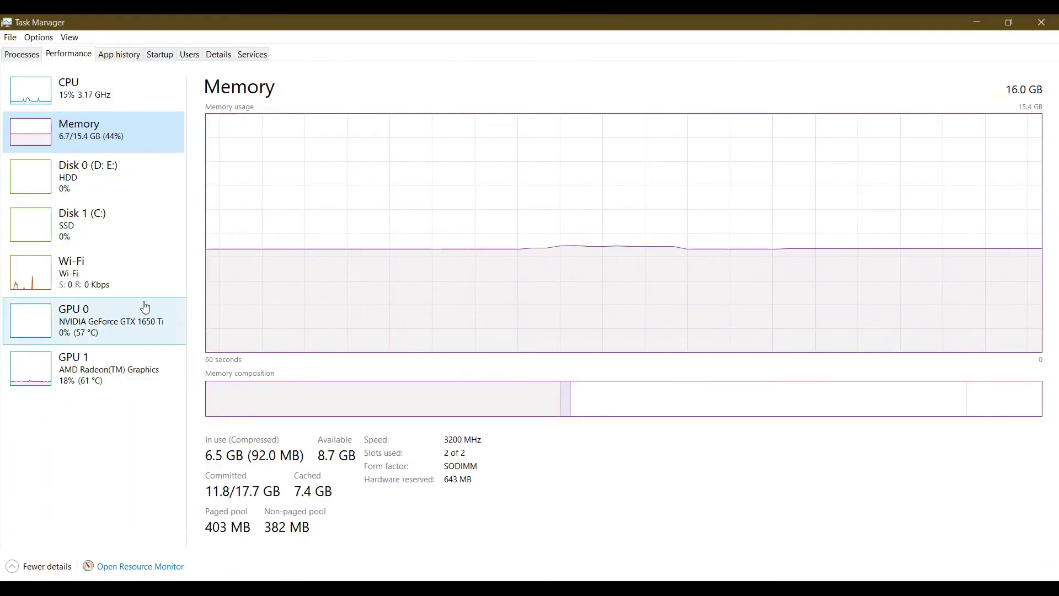
Examine the performance details of Disk 1 (C:) and Memory in Task Manager, viewing the ImDisk Toolkit download page in Chrome in between.
{"action": "left_click", "coordinate": [120, 232]}
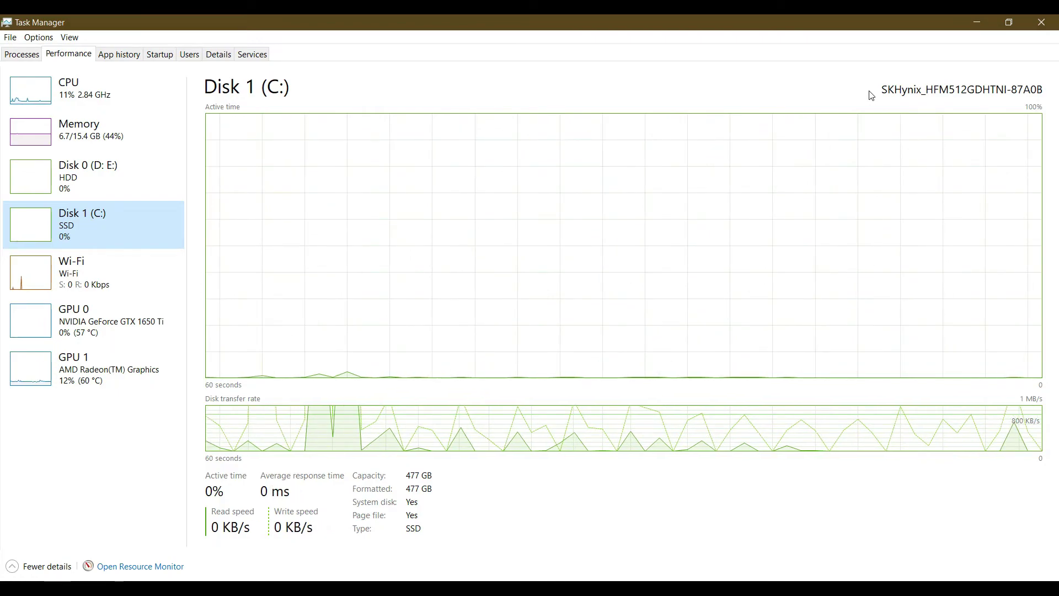
{"action": "mouse_move", "coordinate": [630, 588]}
{"action": "left_click", "coordinate": [630, 538]}
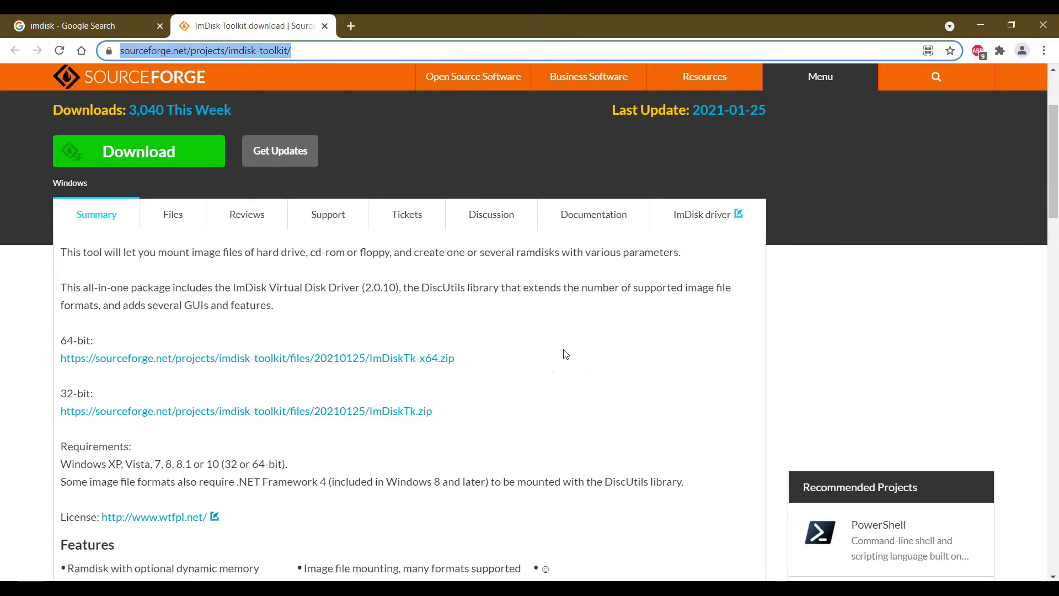
{"action": "key", "text": "alt+Tab"}
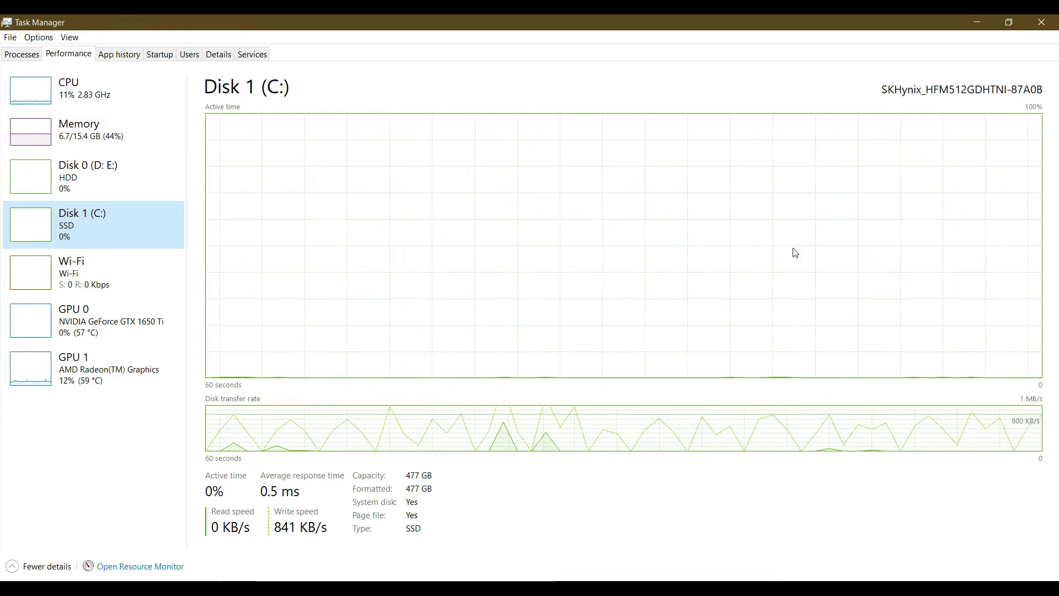
{"action": "left_click", "coordinate": [123, 147]}
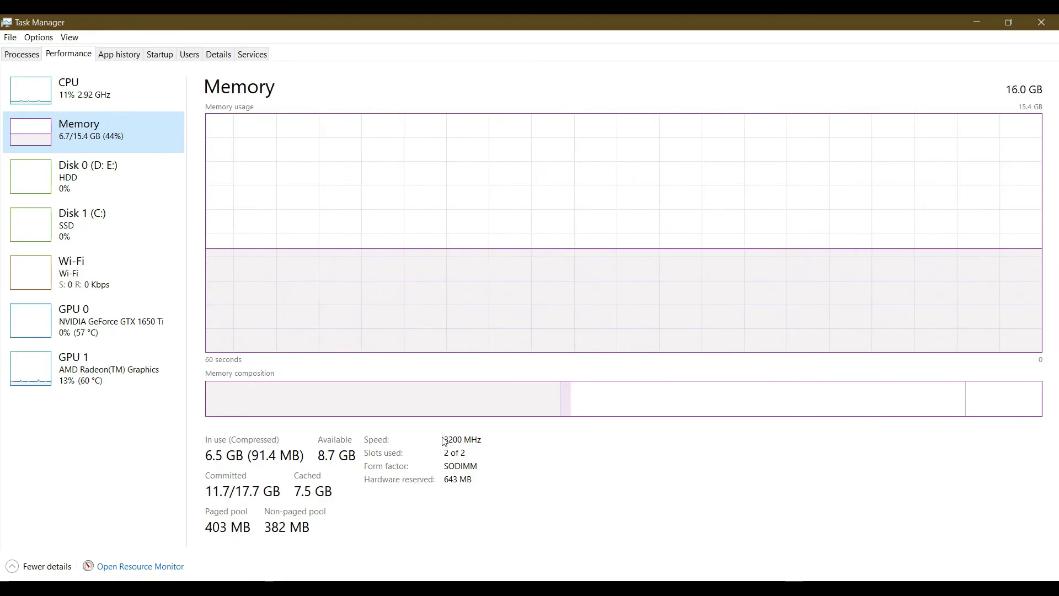
{"action": "mouse_move", "coordinate": [460, 455]}
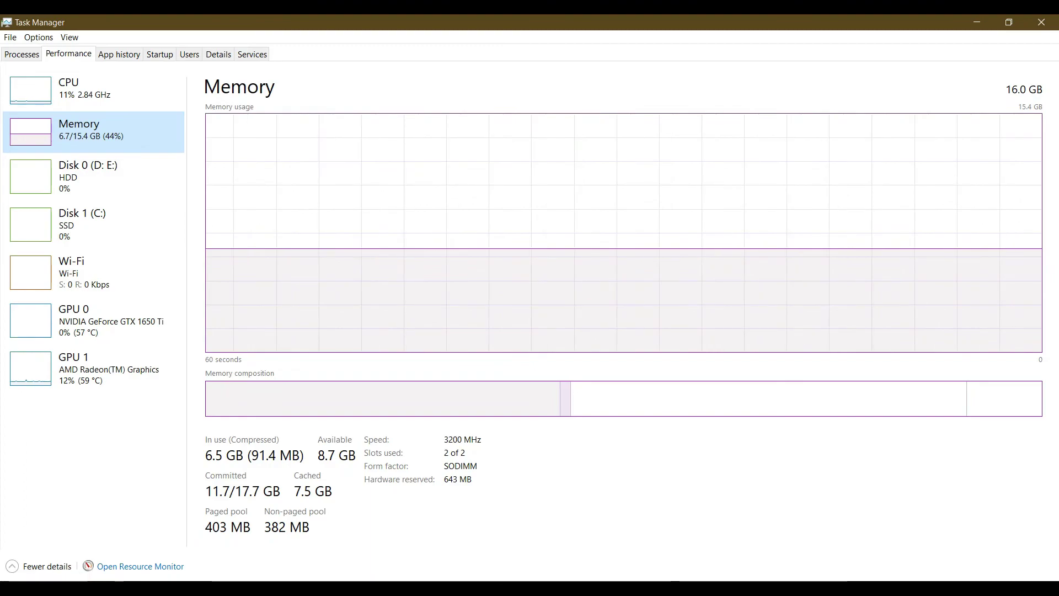
Open the Apps & features page in Windows Settings, and open Programs and Features from its related settings.
{"action": "key", "text": "super"}
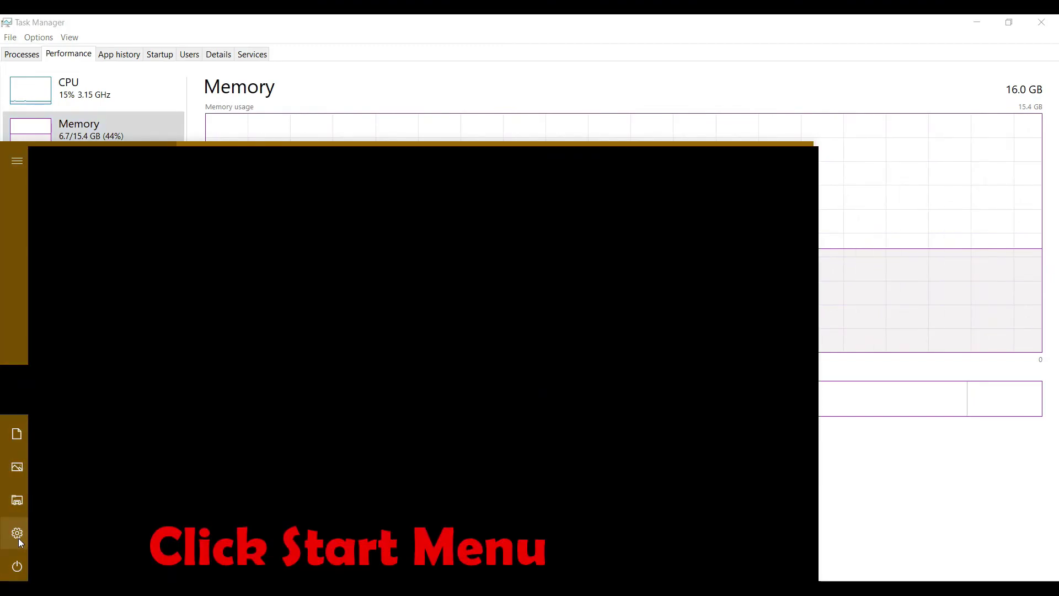
{"action": "left_click", "coordinate": [17, 534]}
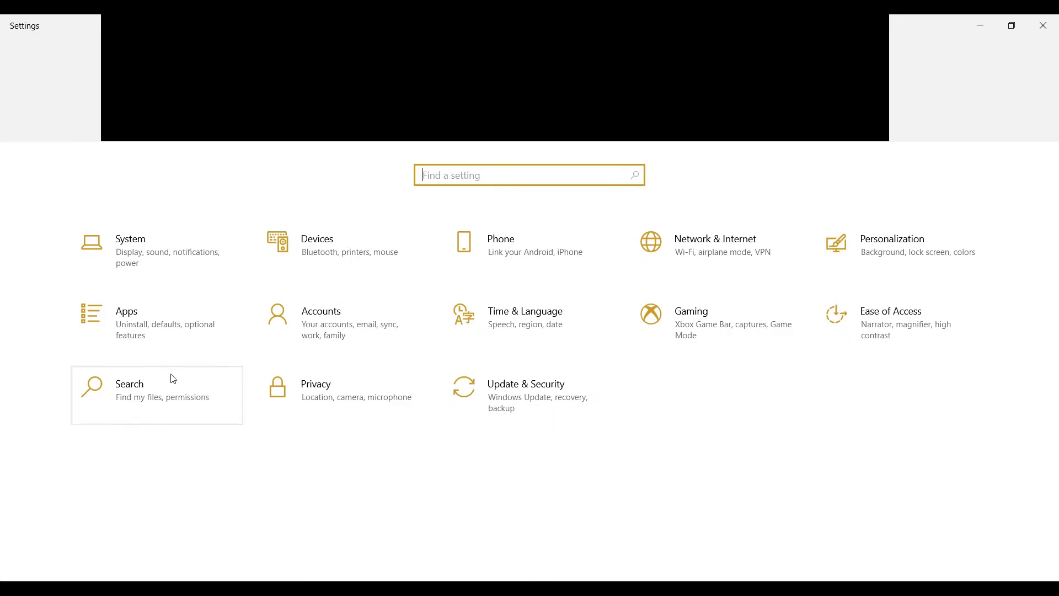
{"action": "left_click", "coordinate": [124, 314]}
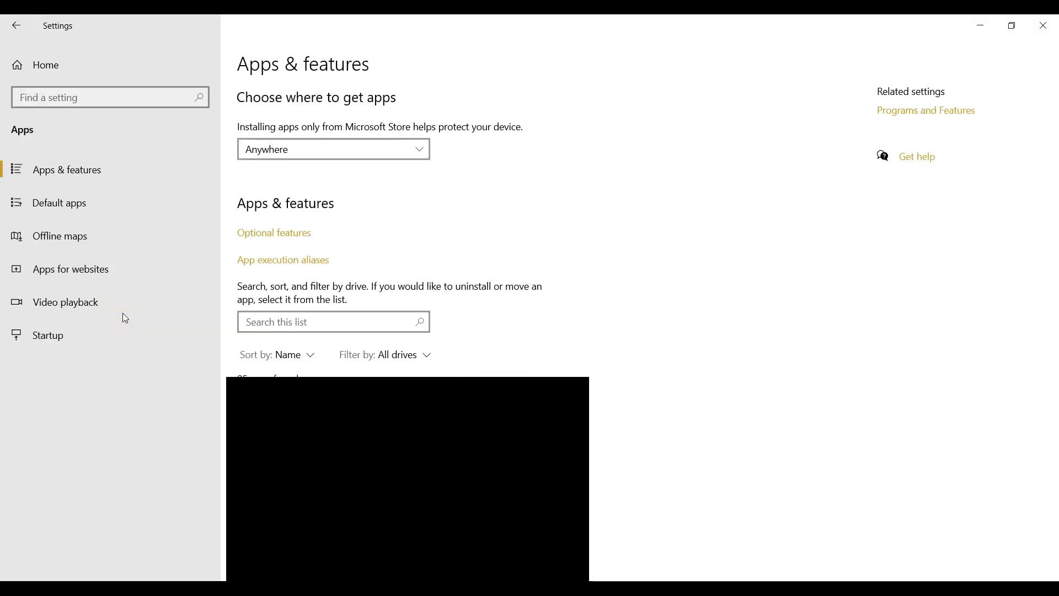
{"action": "left_click", "coordinate": [926, 113]}
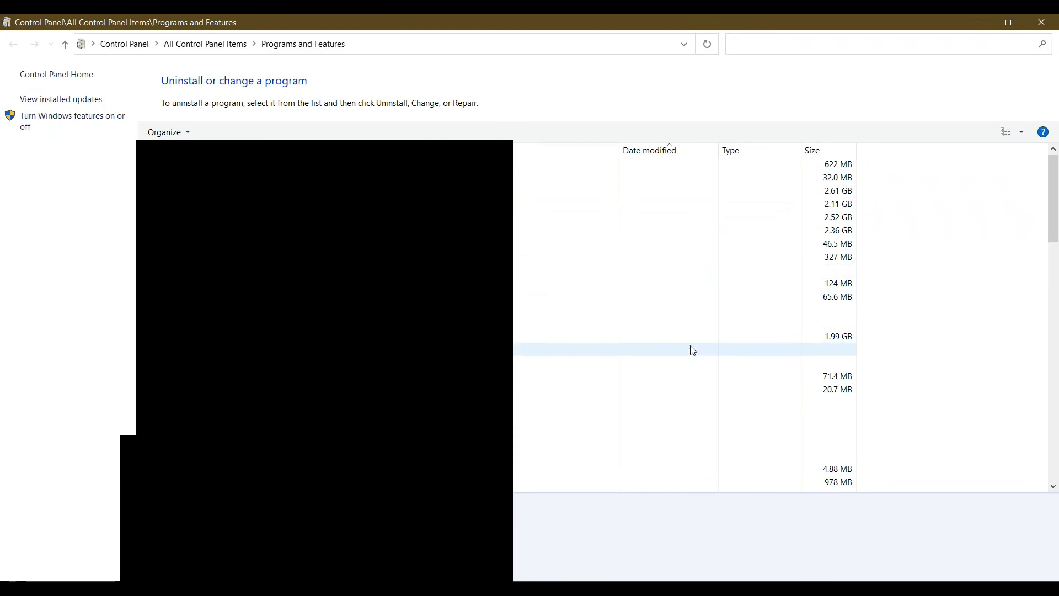
Select ImDisk Toolkit in the list of installed programs, and close the window without uninstalling it.
{"action": "scroll", "coordinate": [692, 391], "scroll_direction": "down", "scroll_amount": 4}
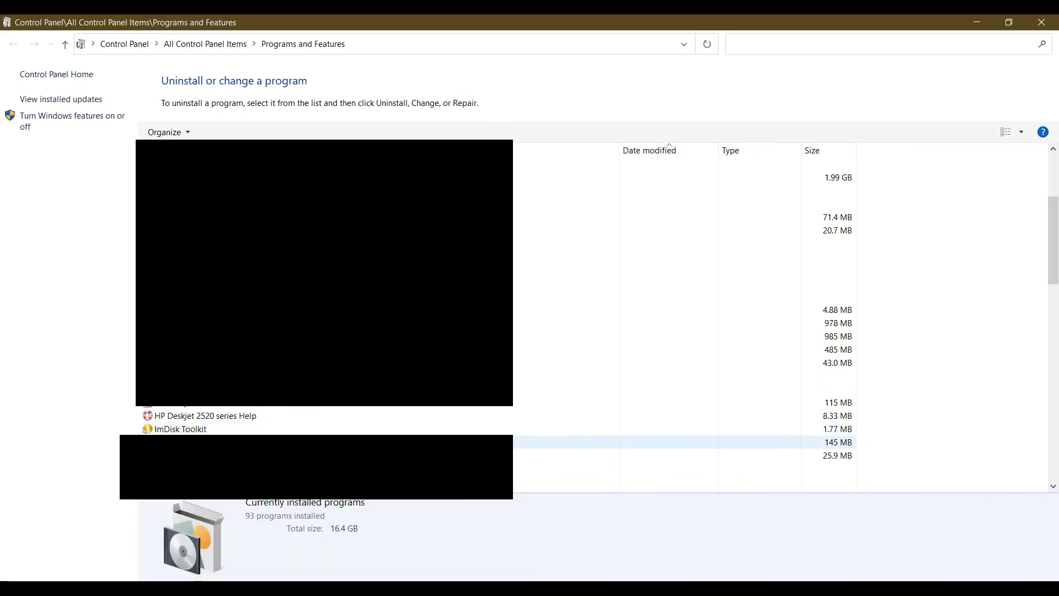
{"action": "left_click", "coordinate": [182, 429]}
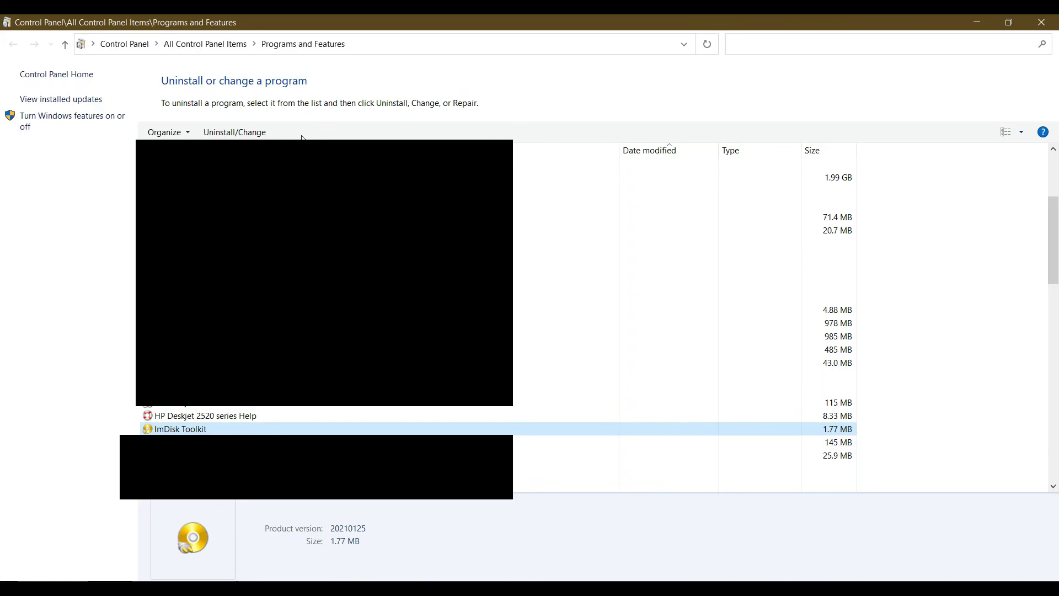
{"action": "left_click", "coordinate": [1043, 25]}
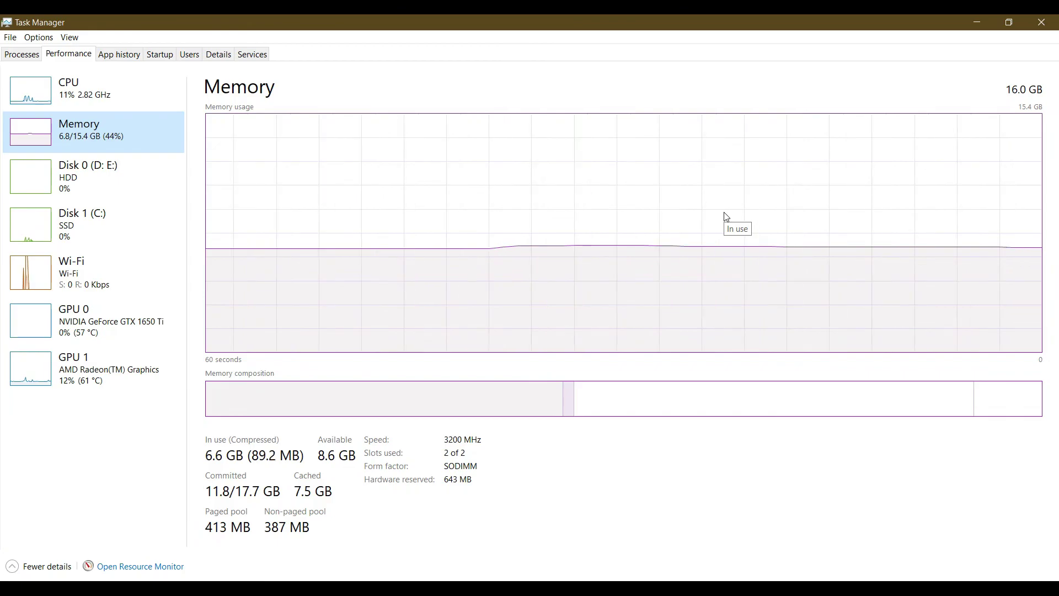
{"action": "left_click", "coordinate": [109, 100]}
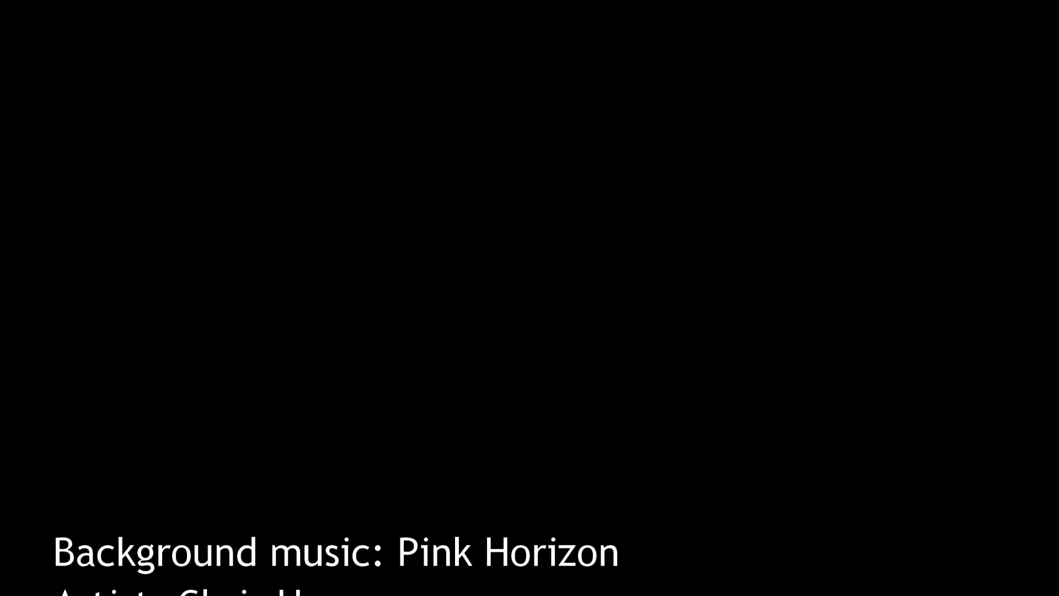